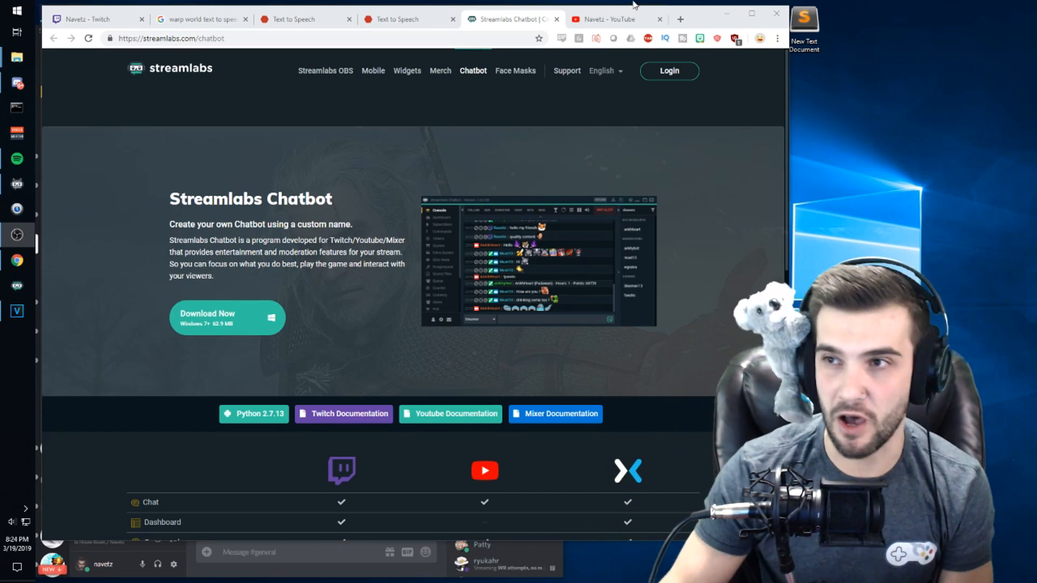
left_click_drag(78, 0, 270, 0)
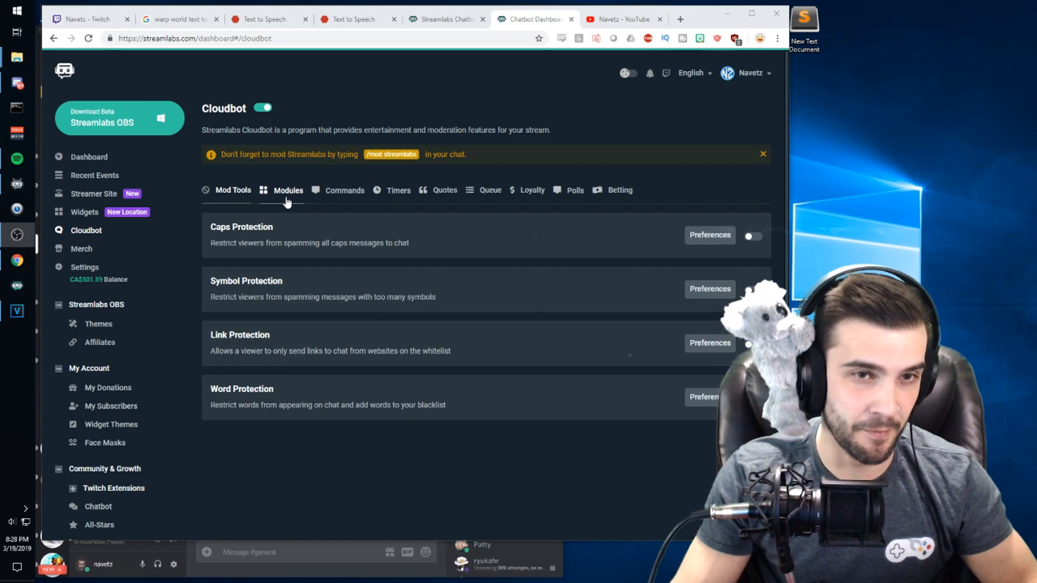
Step: Open the Chatbot page from the Streamlabs dashboard and scroll through its download and features overview
scroll(130, 250, "down", 3)
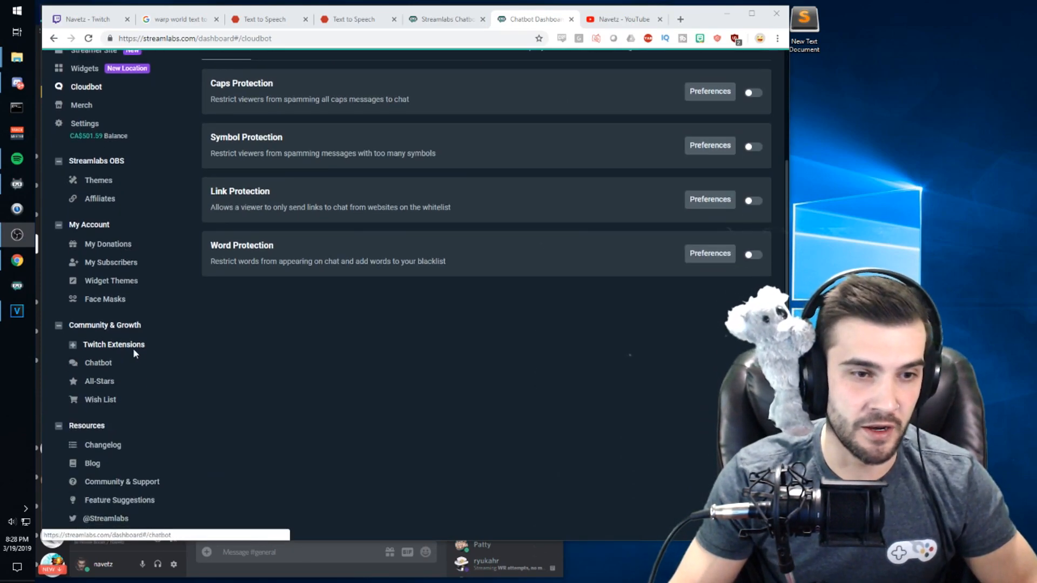
left_click(105, 365)
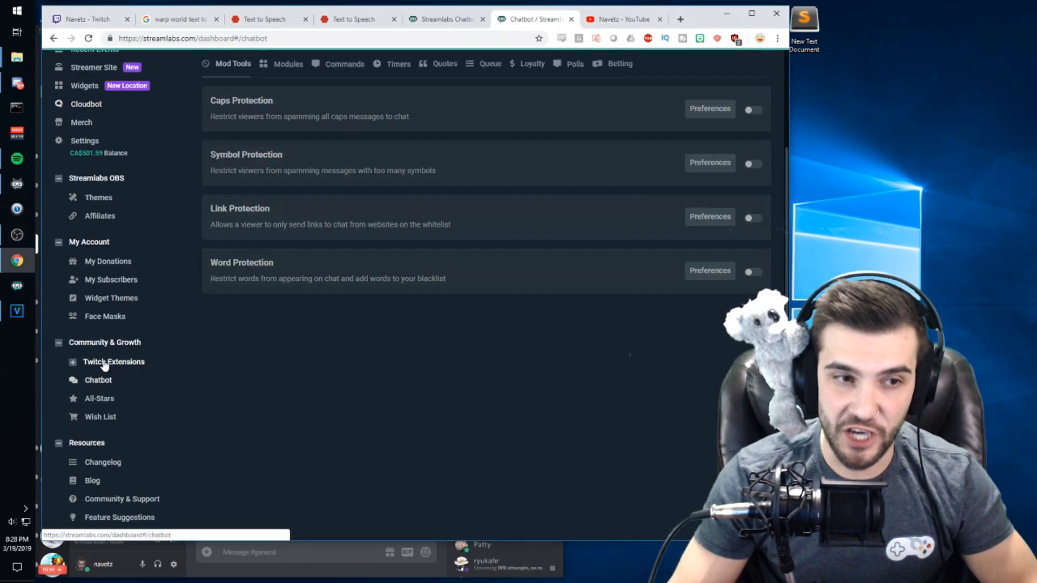
scroll(532, 192, "down", 1)
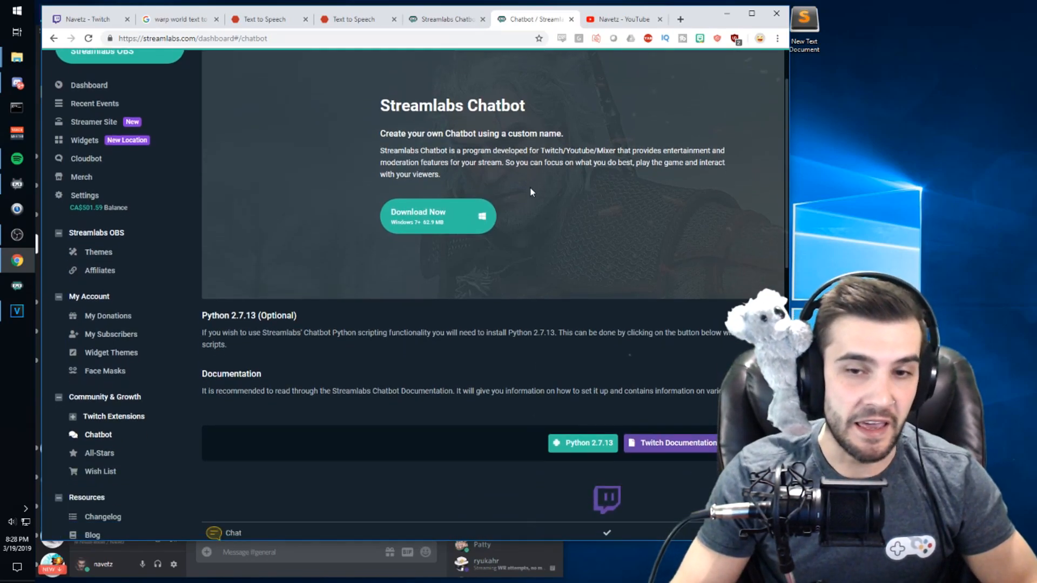
scroll(638, 243, "down", 3)
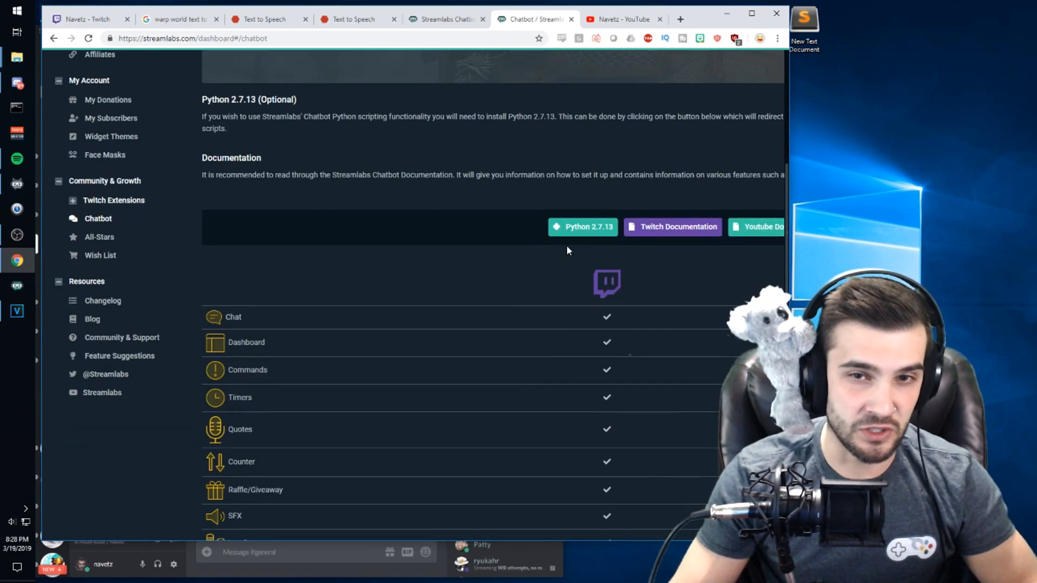
scroll(571, 321, "up", 4)
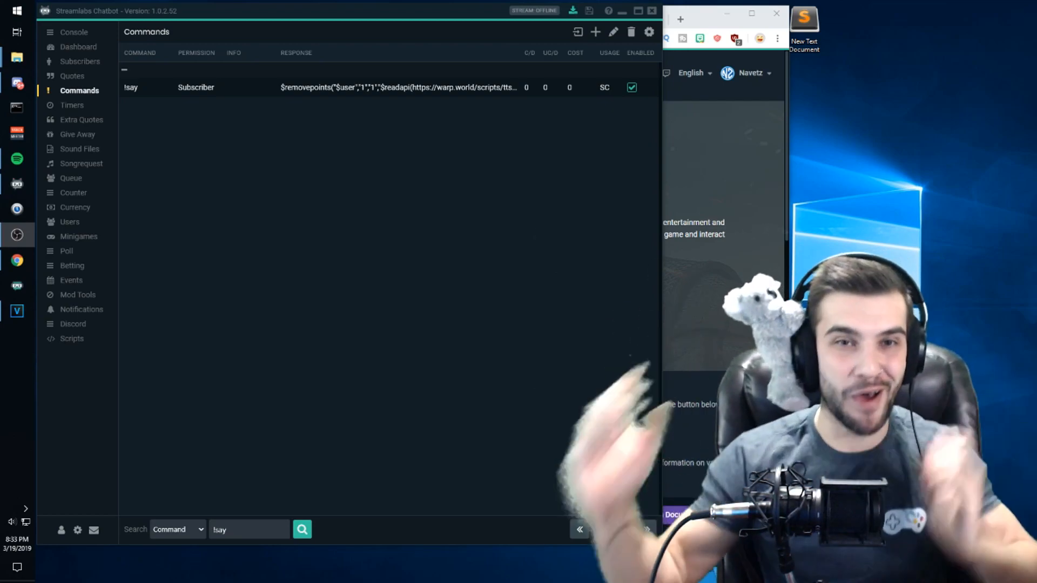
Step: Switch to the Streamlabs Chatbot app and inspect the existing !say command in the commands list
left_click(378, 283)
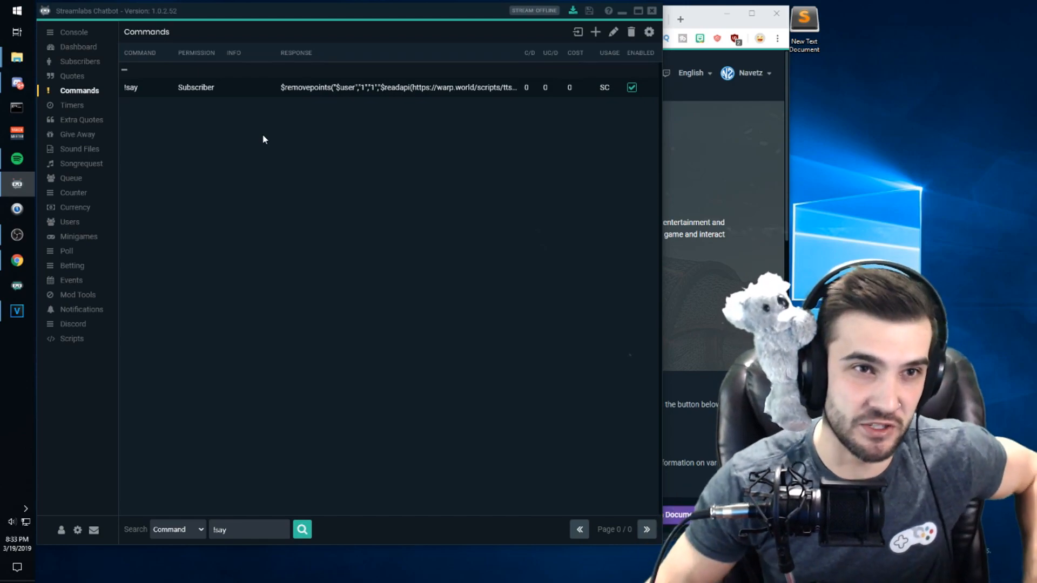
left_click(286, 95)
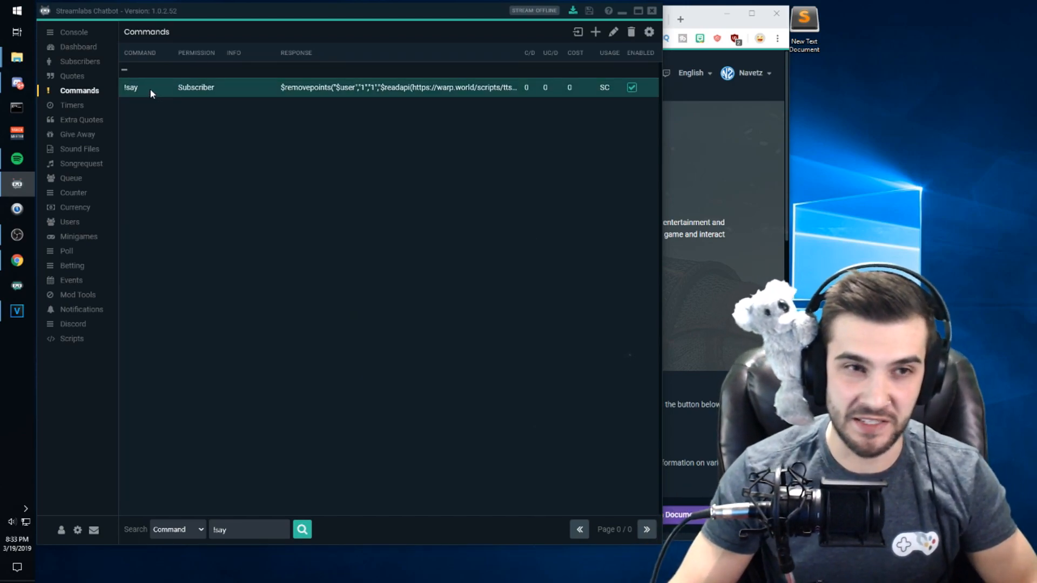
left_click(702, 12)
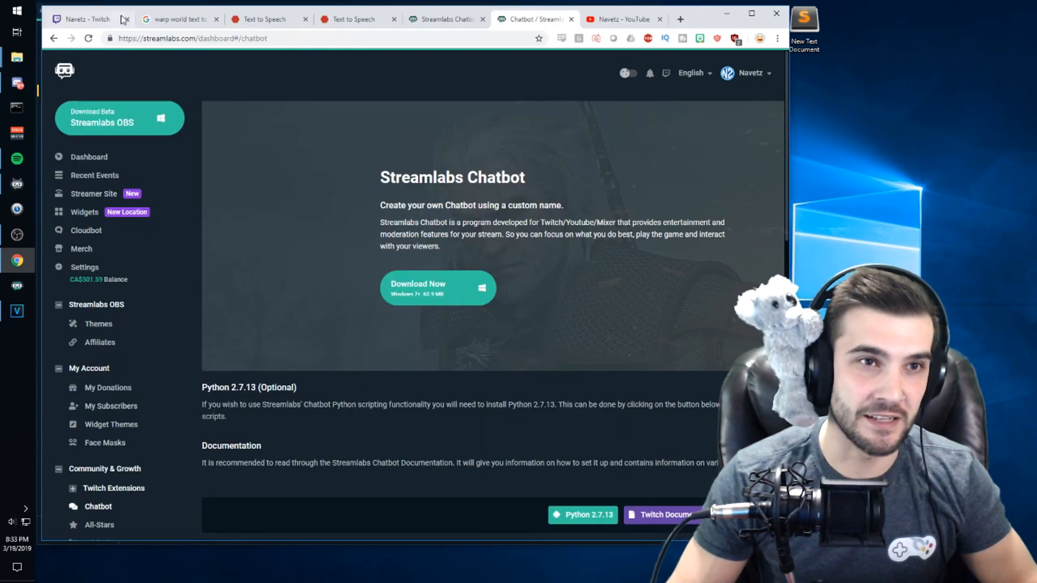
Step: Go through the browser tabs to the Warp World Text-To-Speech Setup page
left_click(169, 21)
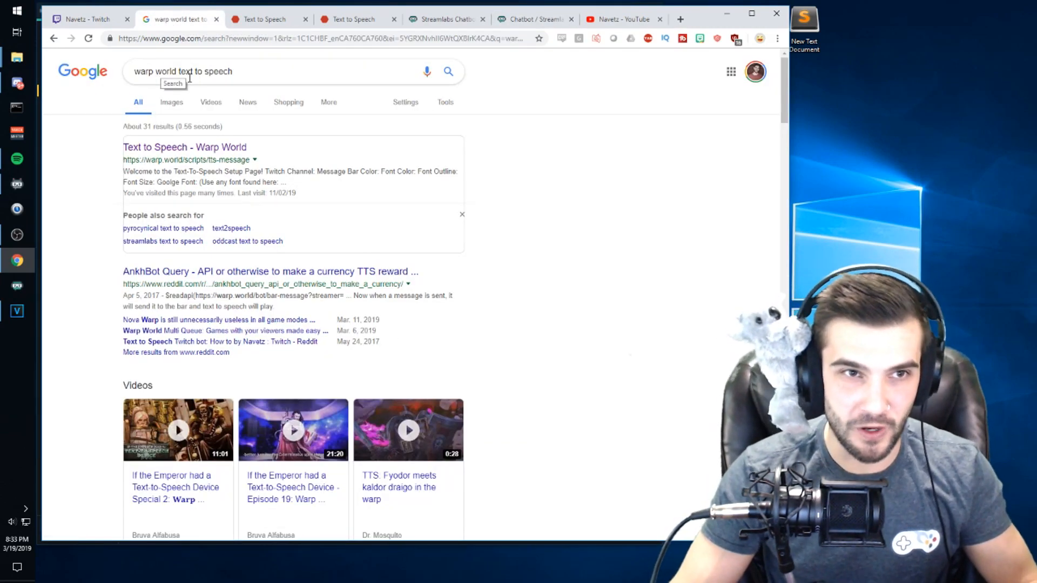
left_click(264, 19)
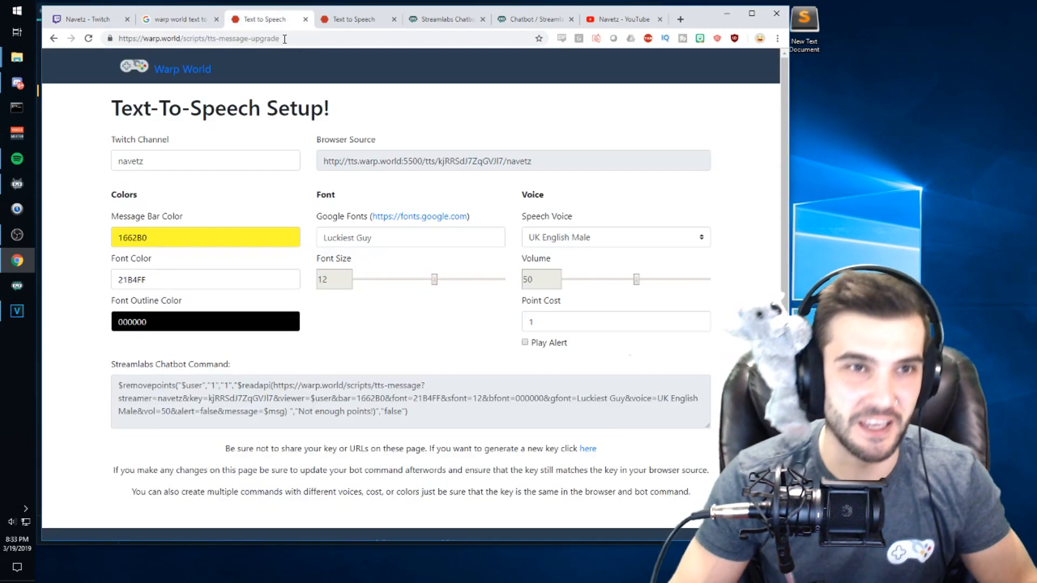
left_click_drag(331, 111, 111, 111)
left_click(218, 152)
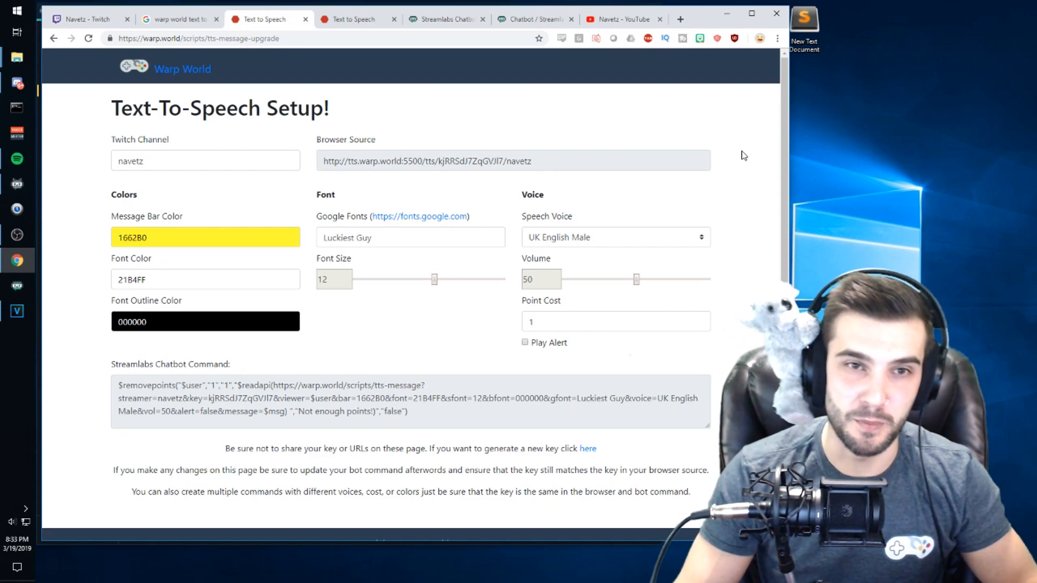
Step: Select the browser source URL and the Streamlabs Chatbot command text on the setup page to examine them
left_click_drag(597, 161, 311, 165)
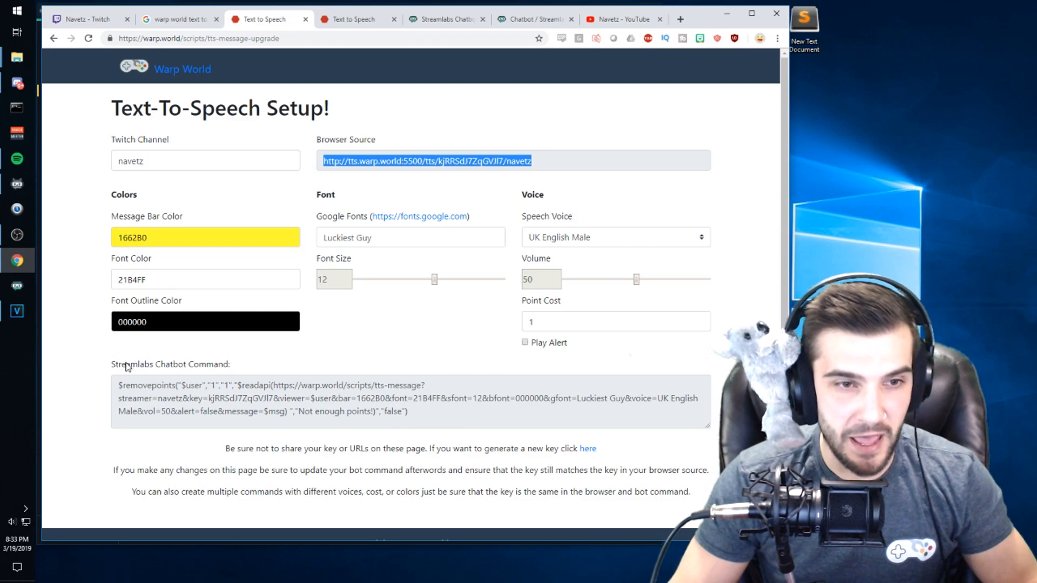
left_click_drag(409, 411, 124, 390)
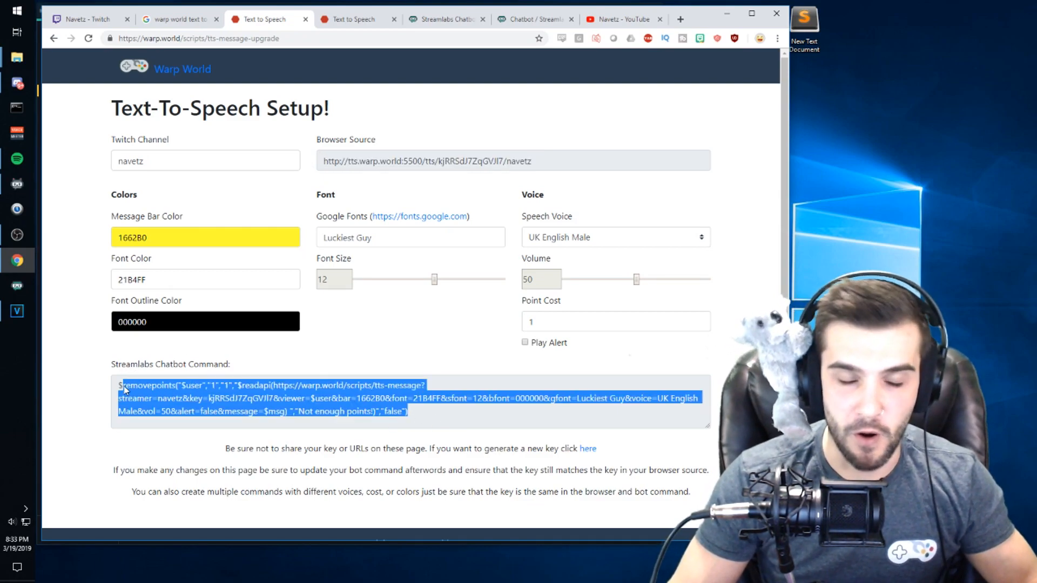
left_click_drag(530, 159, 317, 164)
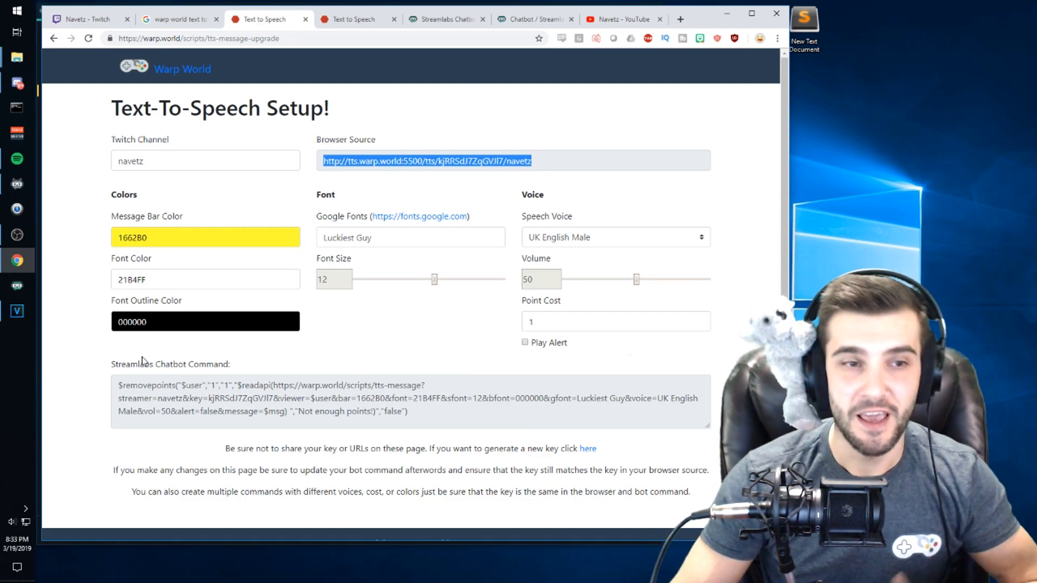
mouse_move(118, 385)
left_mouse_down()
mouse_move(411, 411)
mouse_move(112, 384)
left_mouse_up()
left_click(458, 414)
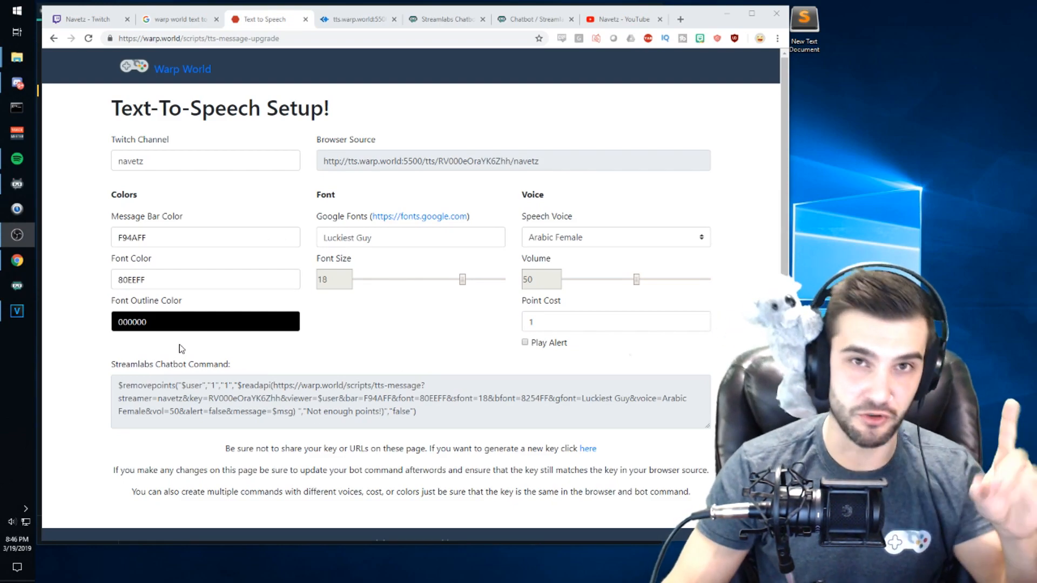
Step: Set the message bar color to F2FF36 using the color picker
left_click(209, 244)
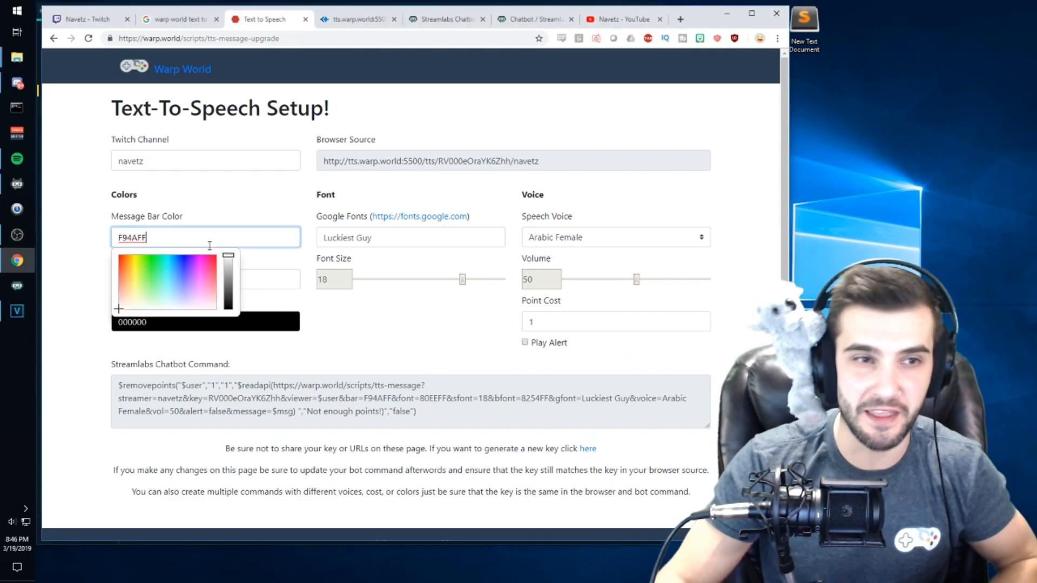
left_click(135, 265)
left_click(284, 266)
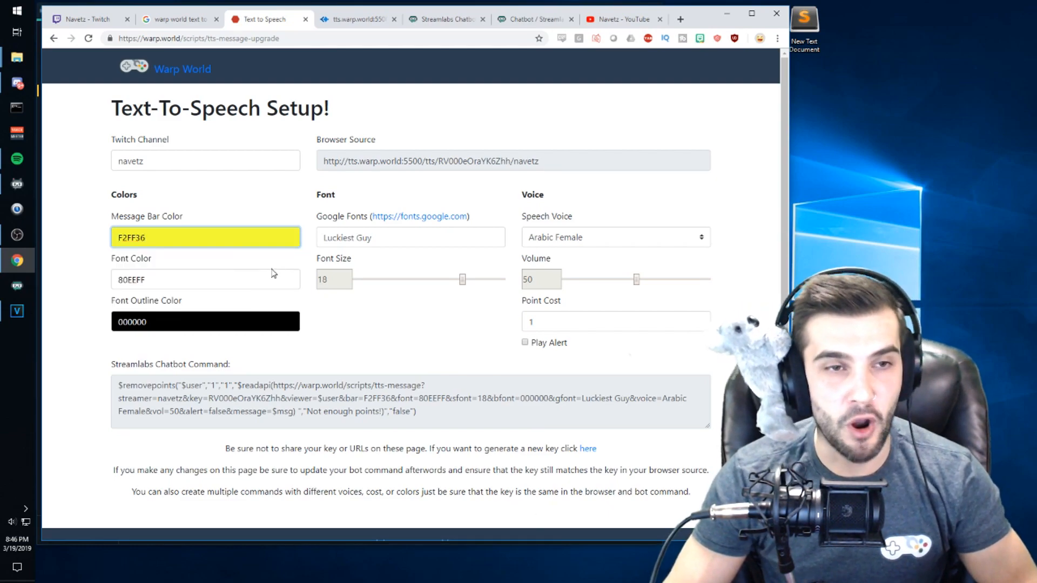
Step: Set the font color to 63FFE5 and the font outline color to 87EBFF with the color pickers
left_click(251, 285)
left_click(159, 320)
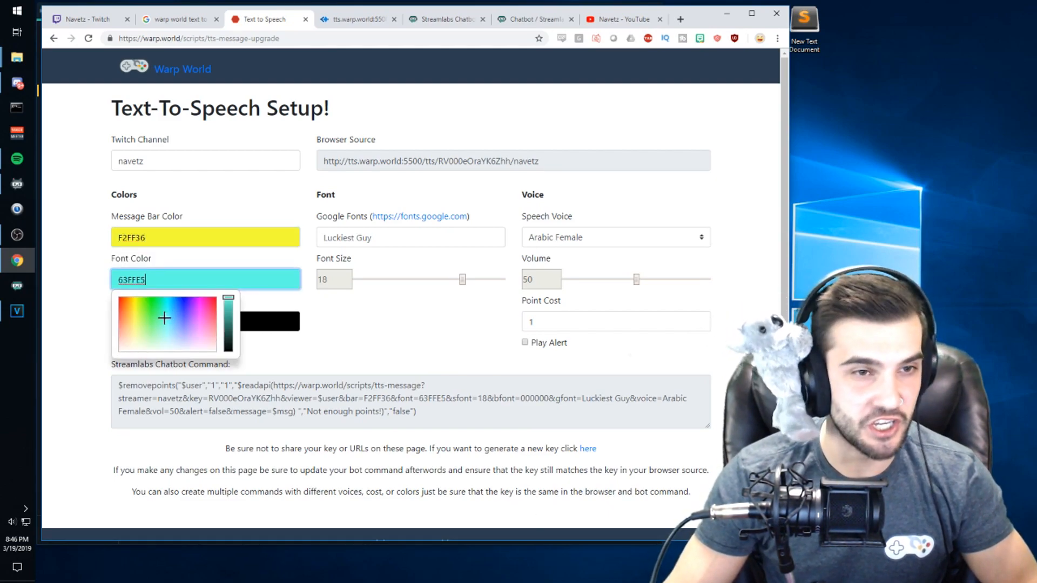
key("Tab")
left_click(161, 366)
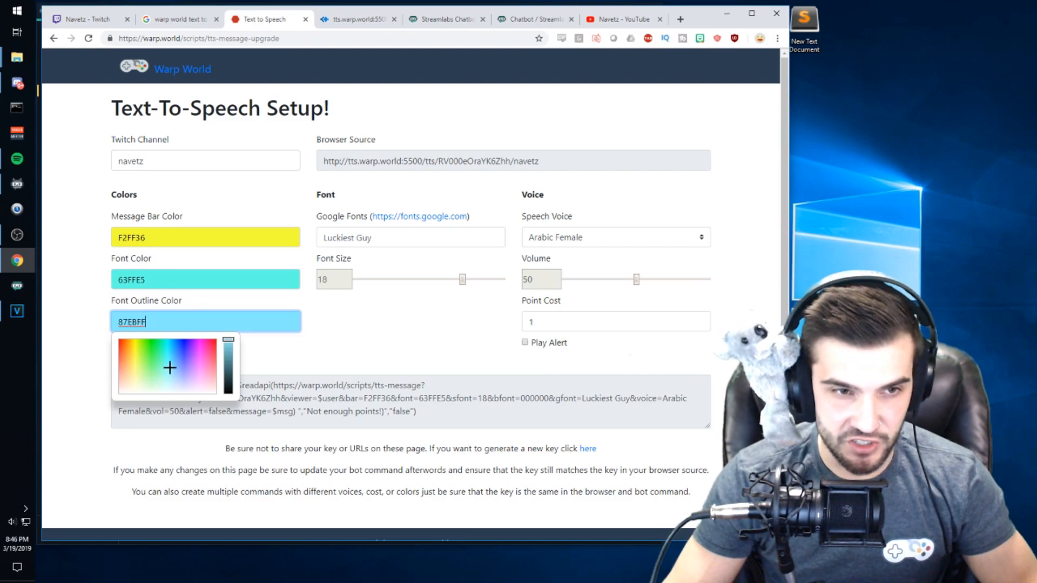
left_click(423, 358)
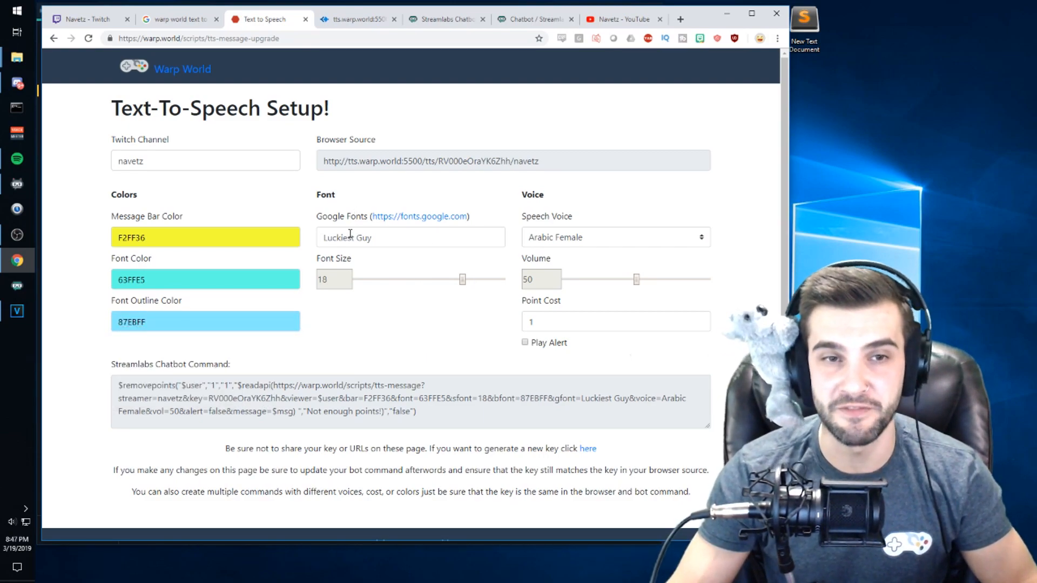
Step: Set the font size to 9 and choose US English Female as the speech voice
left_click_drag(462, 279, 412, 280)
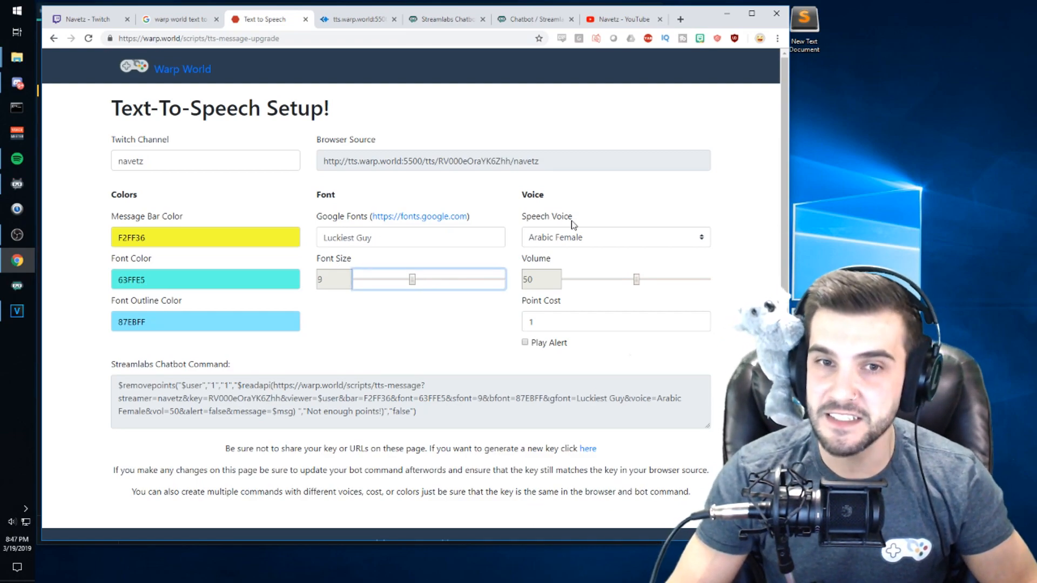
left_click(591, 238)
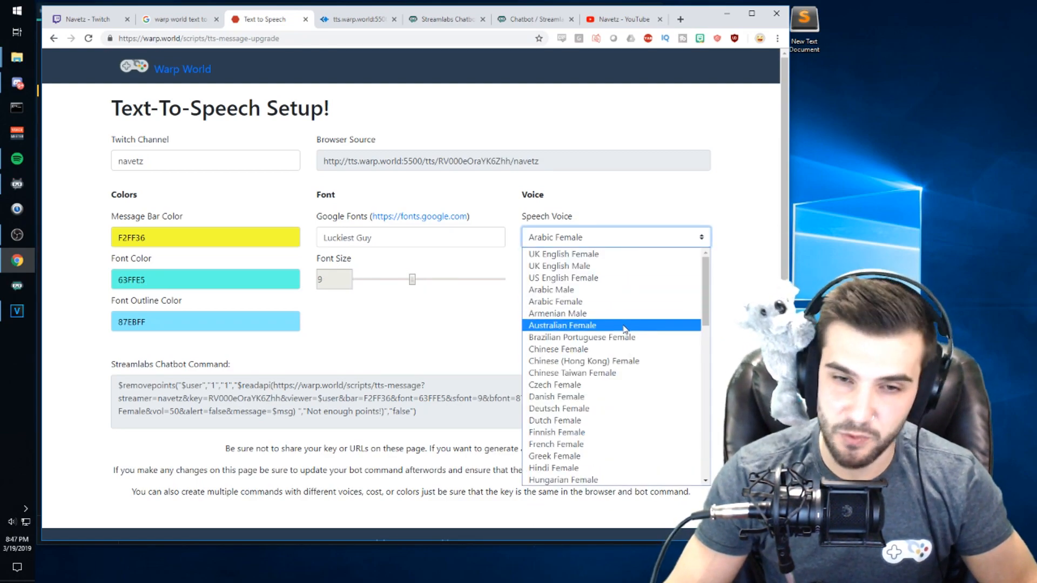
left_click(620, 279)
Step: Set the volume to 84 and the point cost to 1000
left_click(674, 281)
left_click_drag(674, 280, 680, 280)
left_click(588, 323)
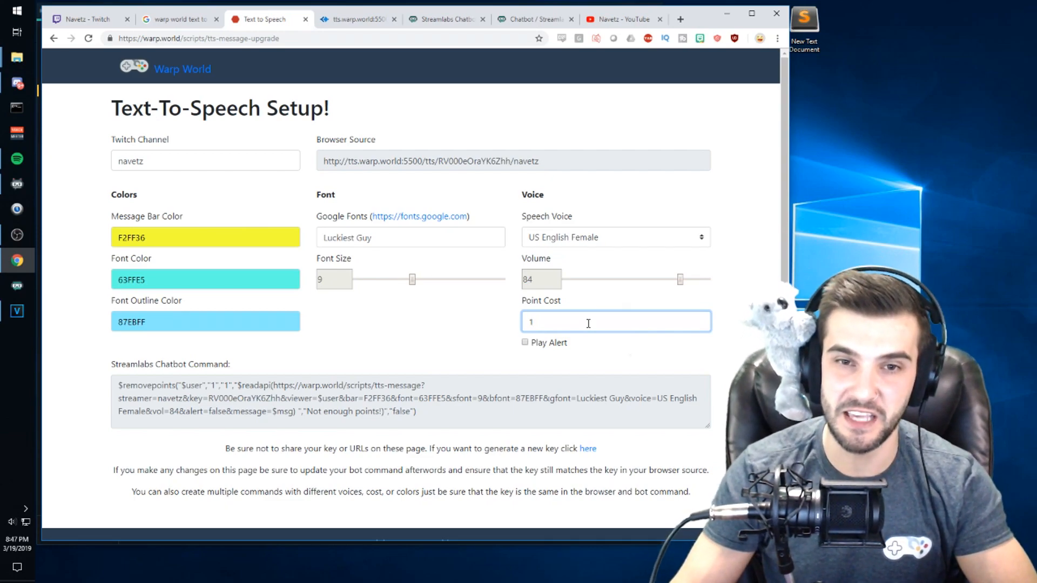
type("000")
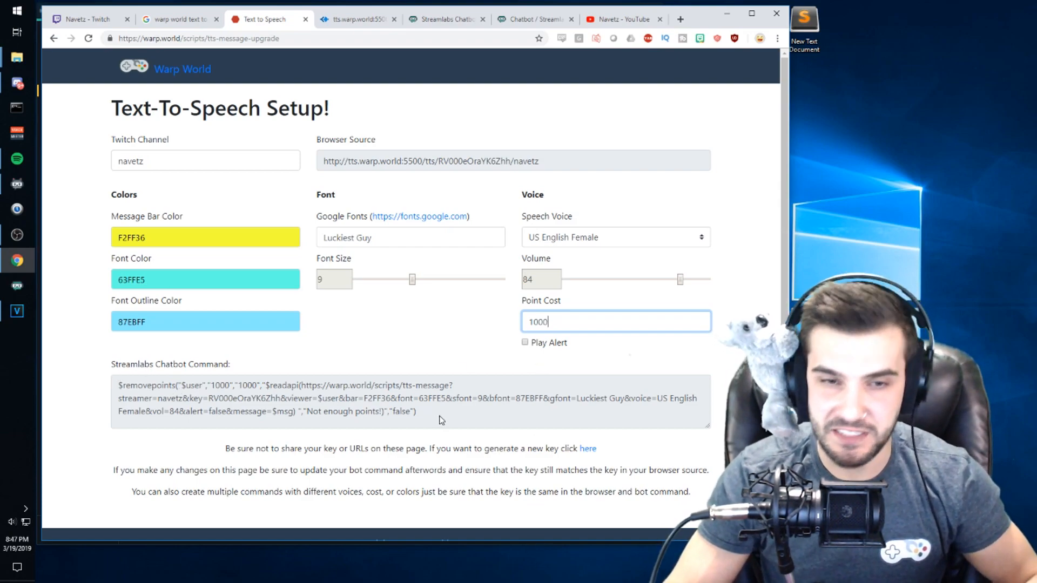
Step: Copy the generated Streamlabs Chatbot command and switch to the chatbot app
left_click_drag(442, 420, 130, 377)
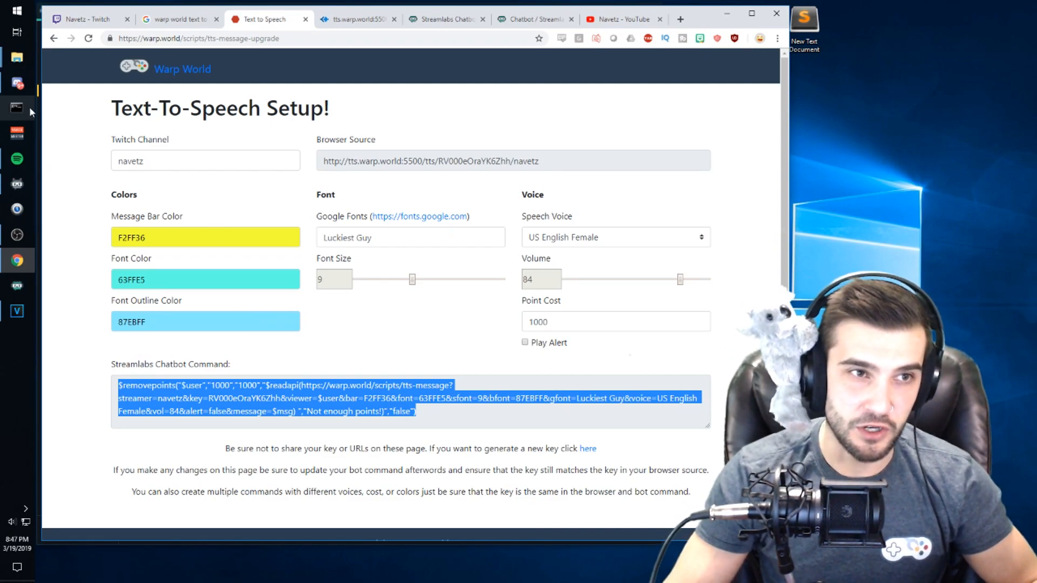
left_click(17, 186)
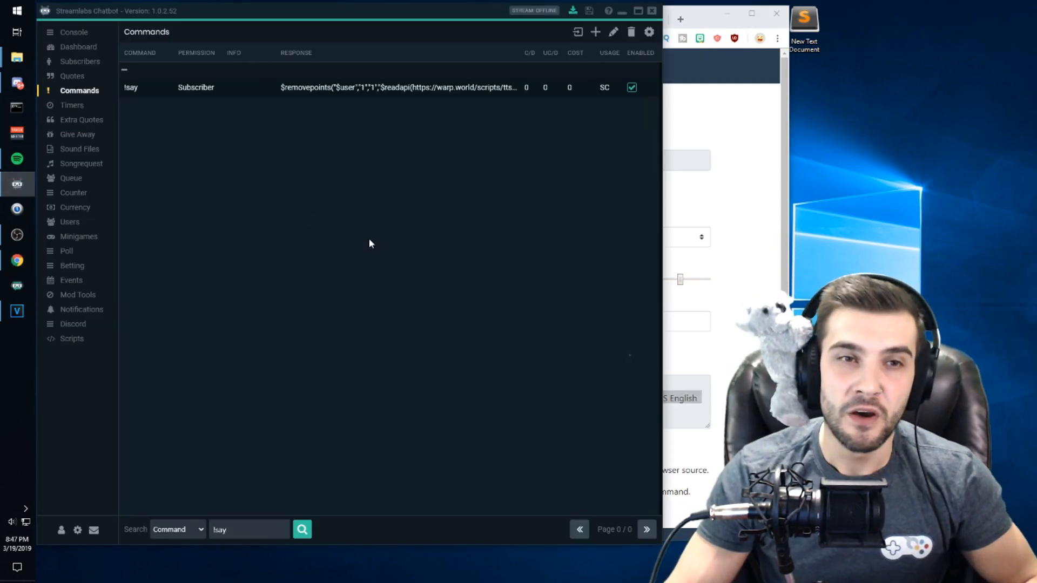
left_click(306, 94)
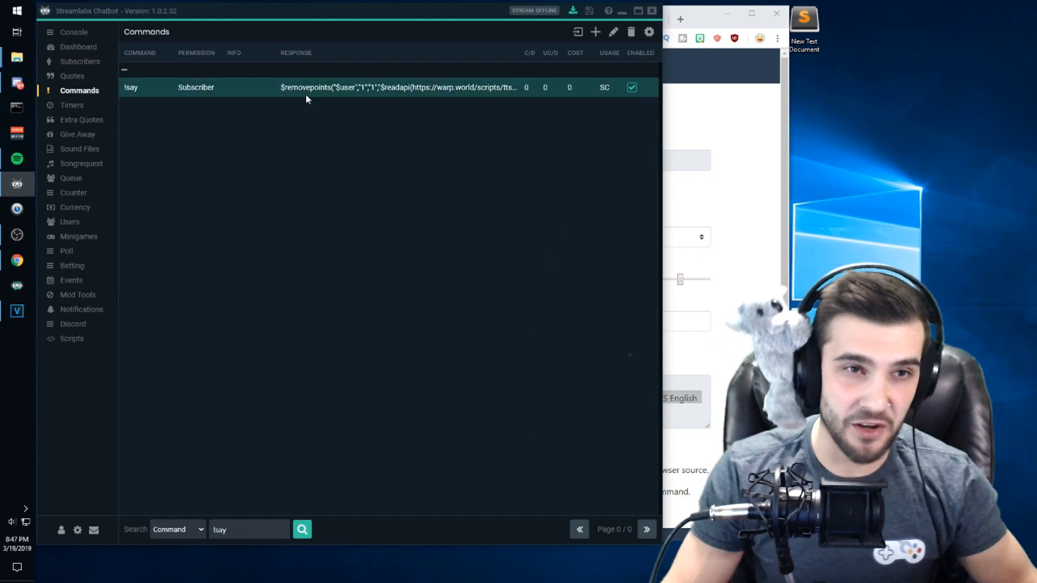
right_click(280, 89)
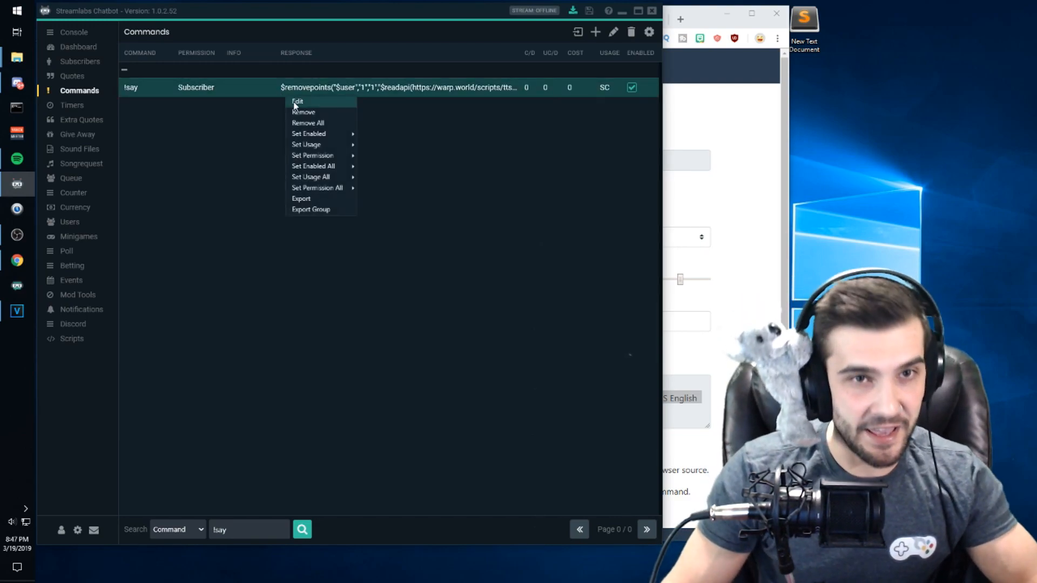
left_click(579, 160)
Step: Add a new command named !say2 and paste the copied chatbot command as its response
left_click(594, 32)
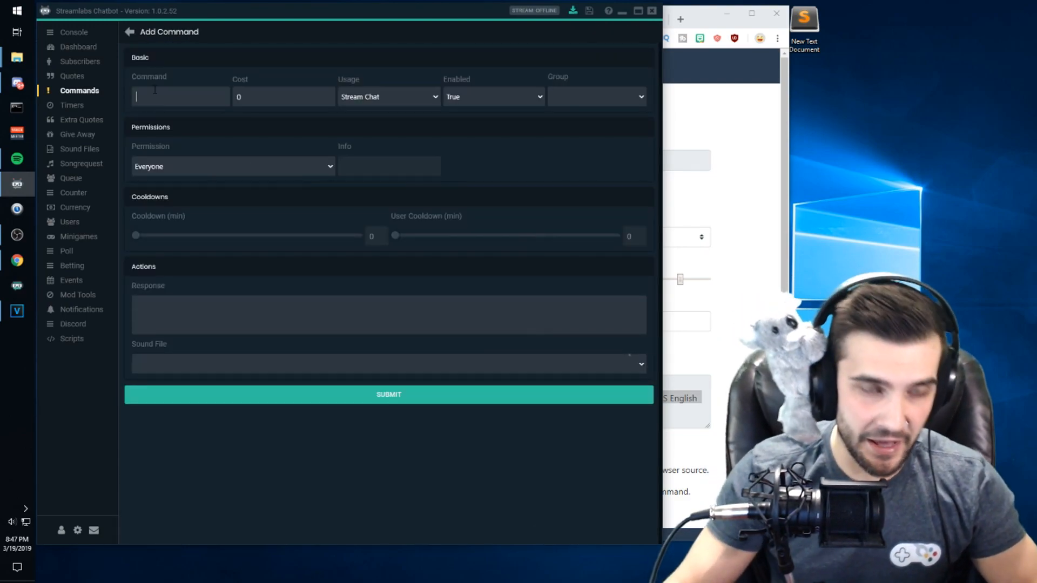
left_click(155, 90)
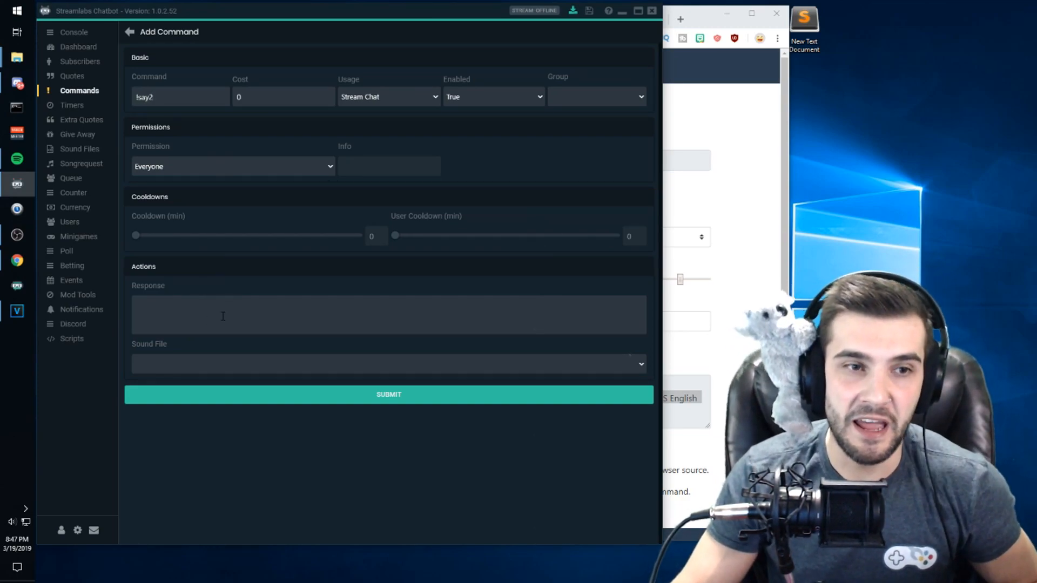
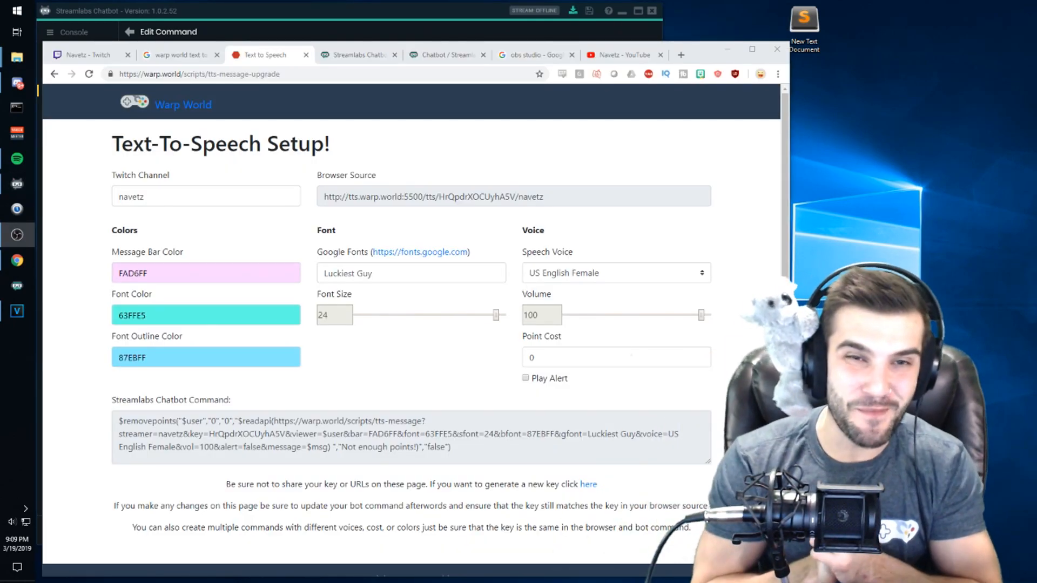
Step: Copy the Browser Source URL from the Warp World Text-To-Speech setup page and switch to OBS
left_click_drag(613, 200, 311, 206)
key("ctrl+c")
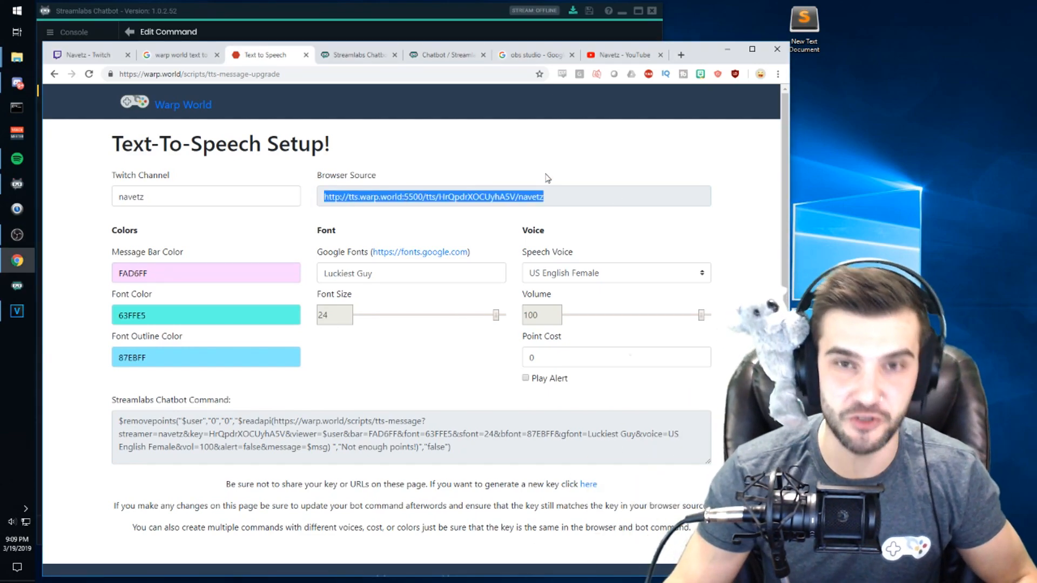
left_click_drag(1036, 54, 352, 35)
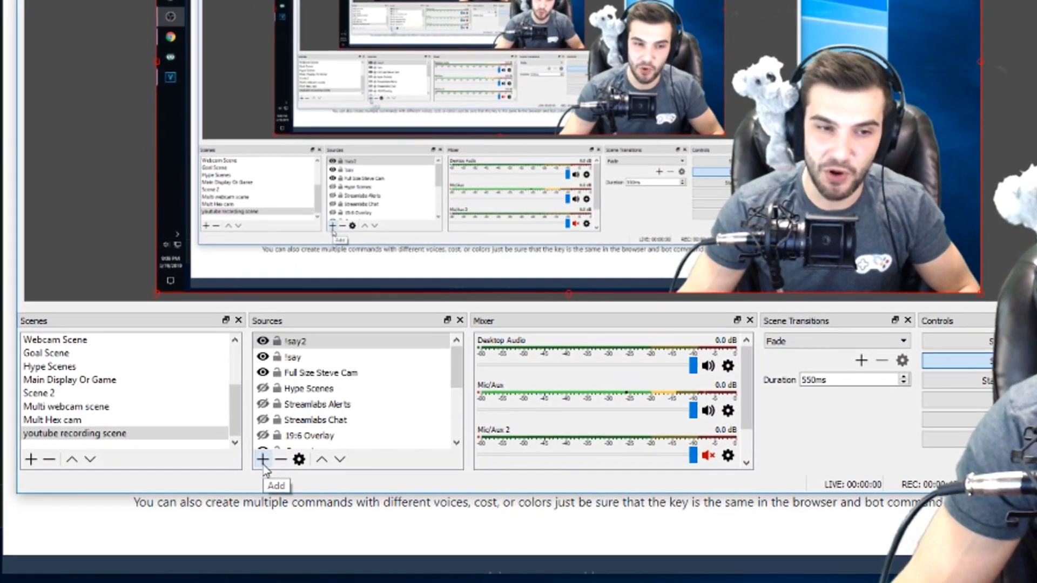
left_click(252, 470)
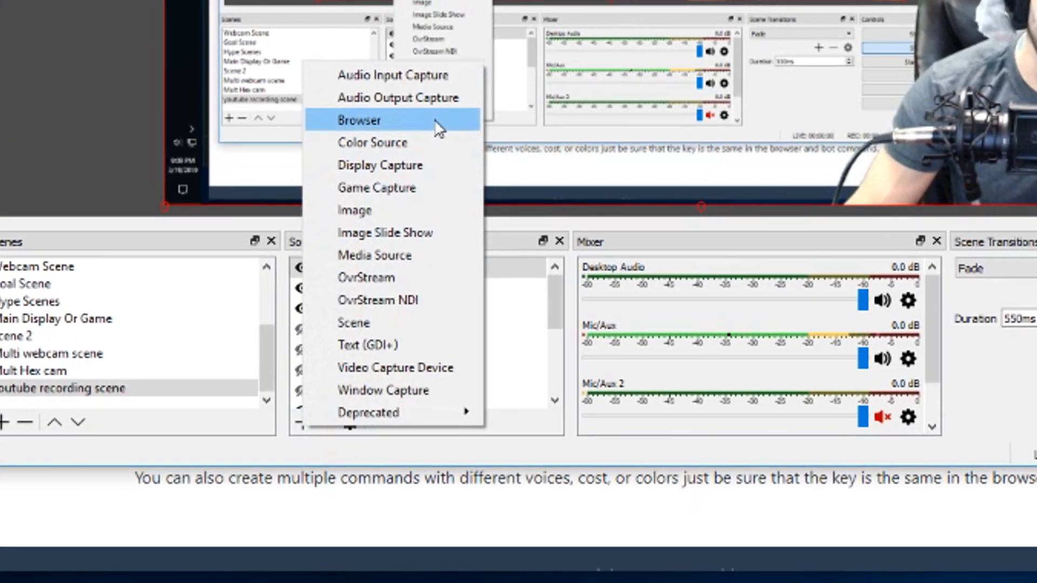
left_click(435, 121)
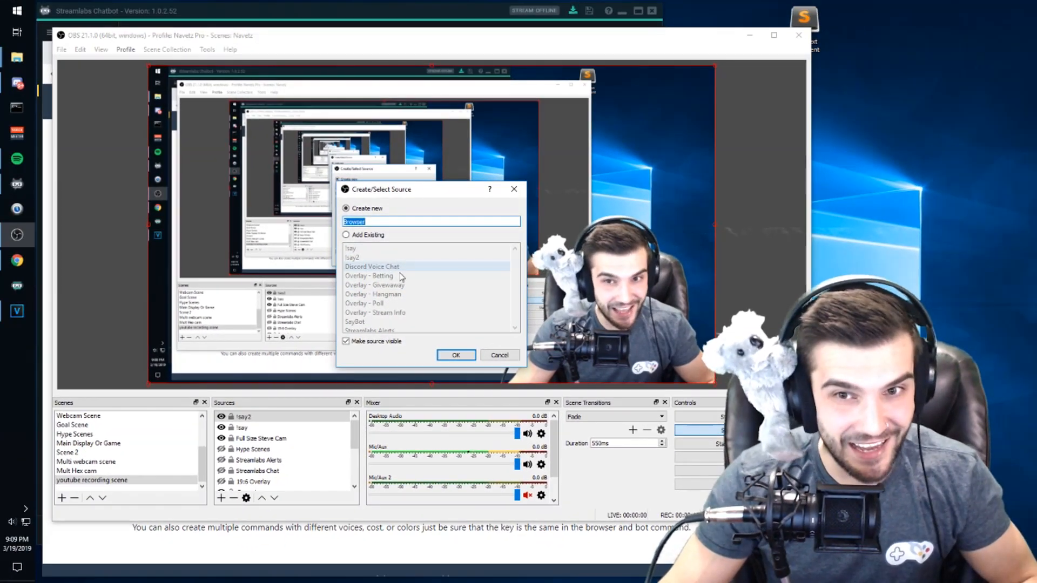
left_click(458, 357)
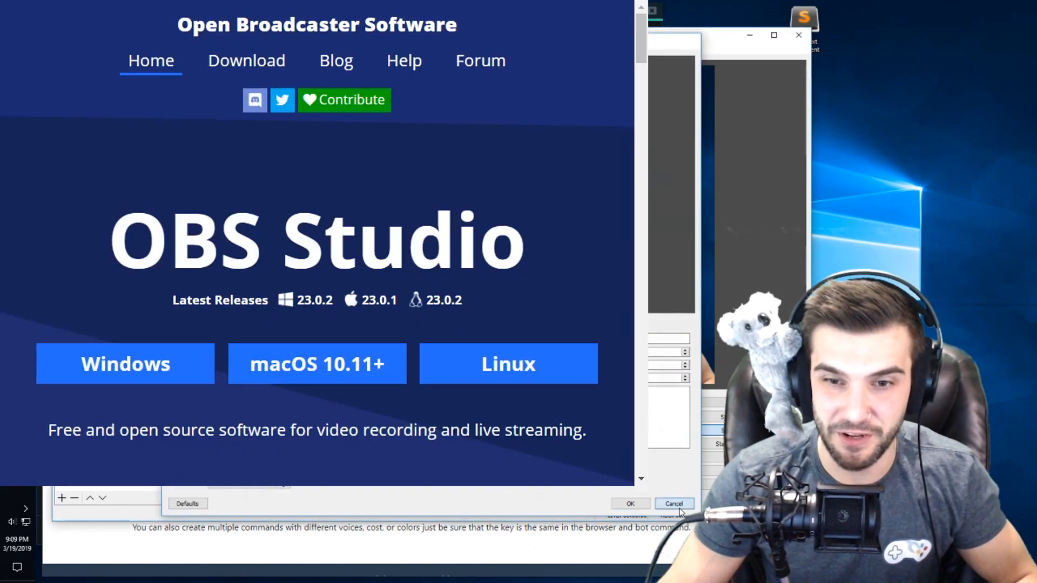
left_click(673, 504)
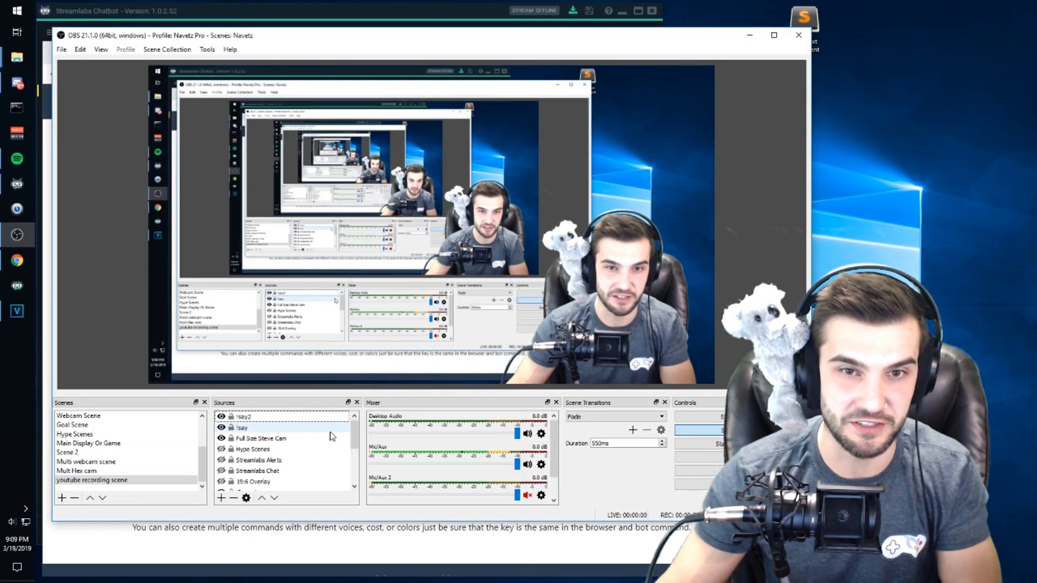
Step: Open the !say2 browser source's properties, paste the copied Warp World URL into its URL field, and confirm
left_click(270, 419)
double_click(271, 418)
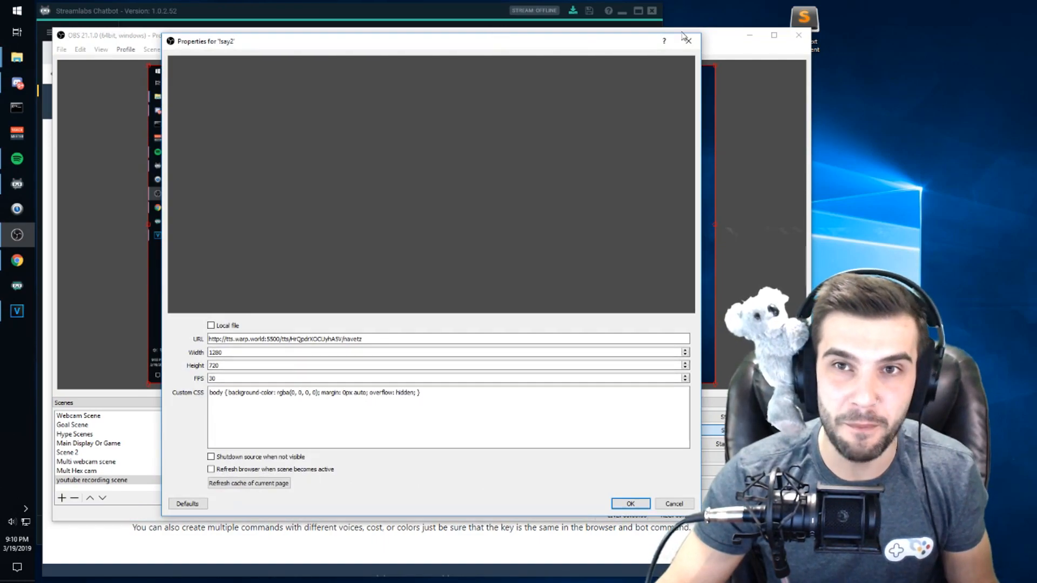
left_click_drag(382, 339, 208, 336)
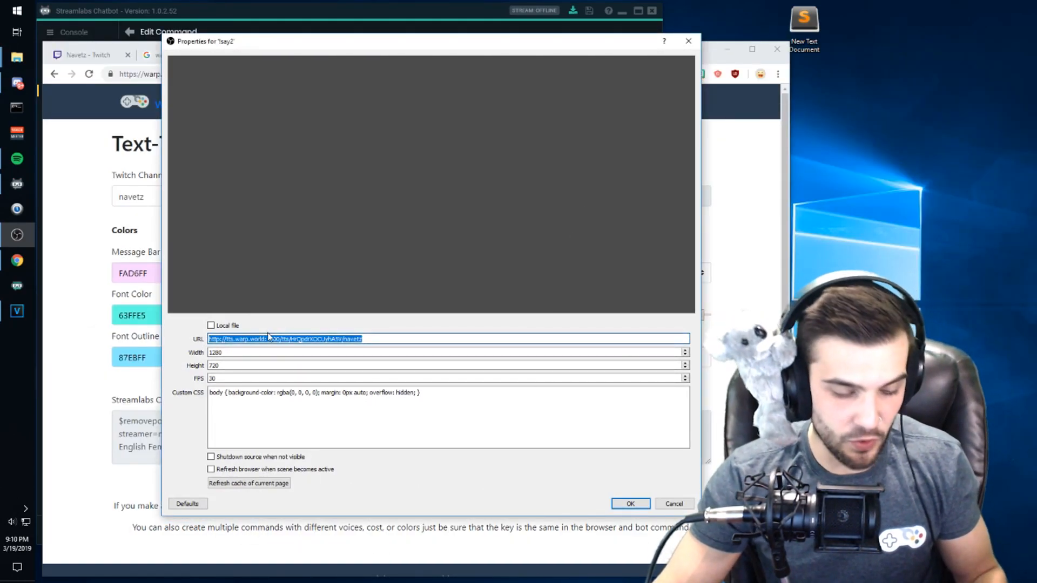
key("ctrl+v")
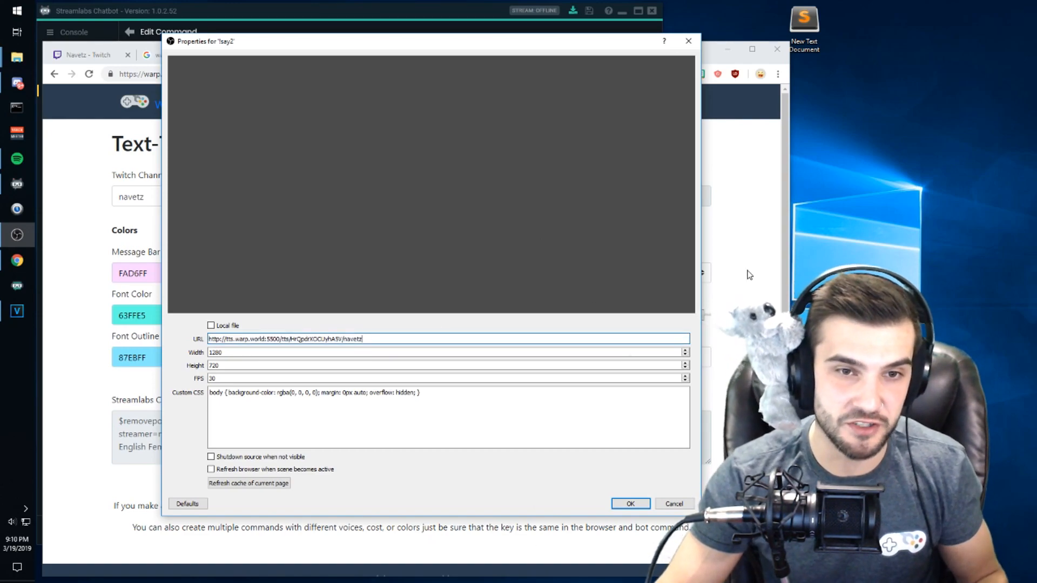
left_click(727, 192)
key("alt+Tab")
left_click(331, 352)
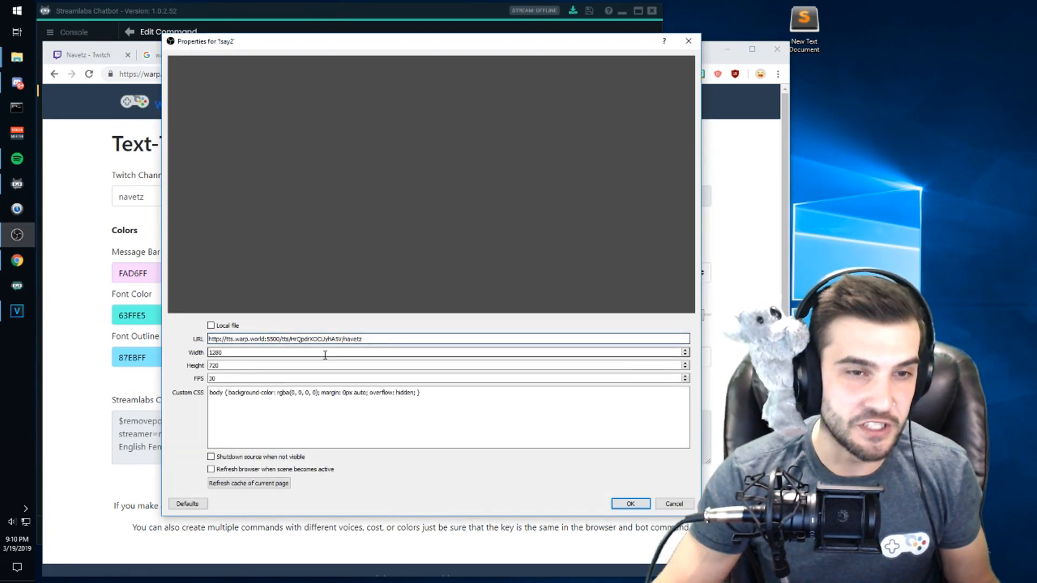
left_click(269, 339)
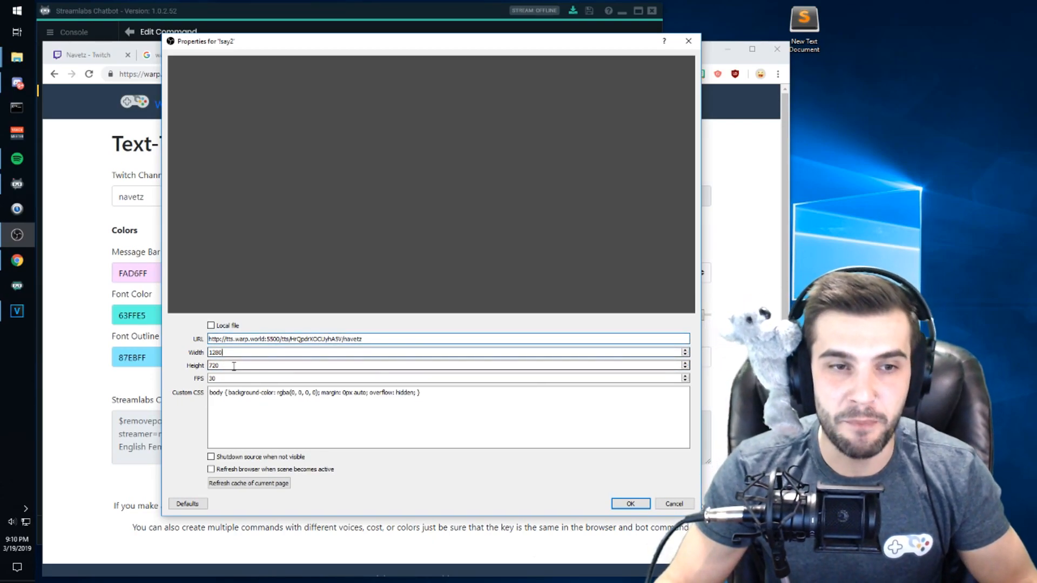
left_click(631, 503)
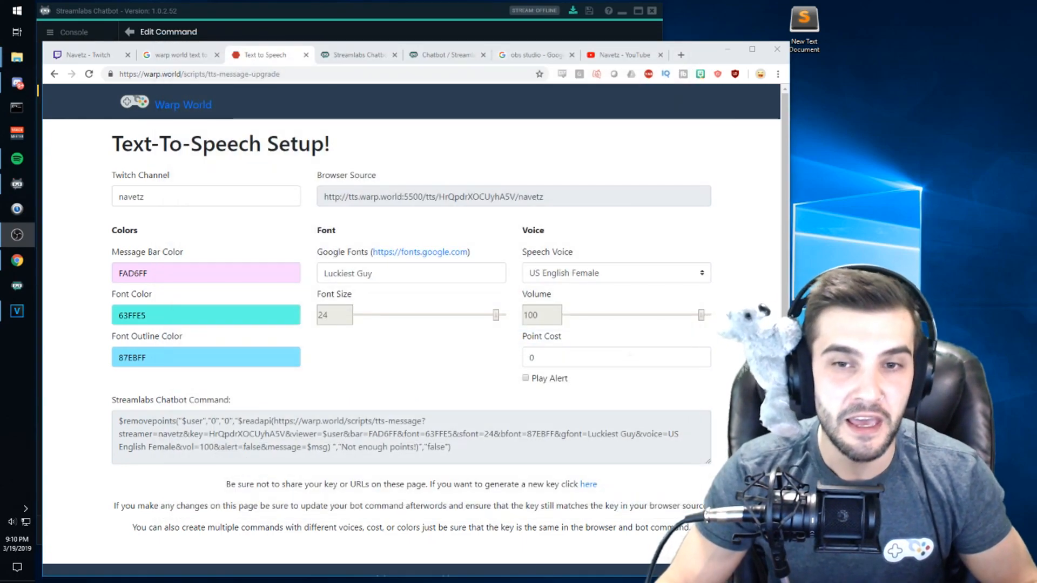
Step: Return to the chatbot's !say2 command and review the available permission levels
left_click(250, 20)
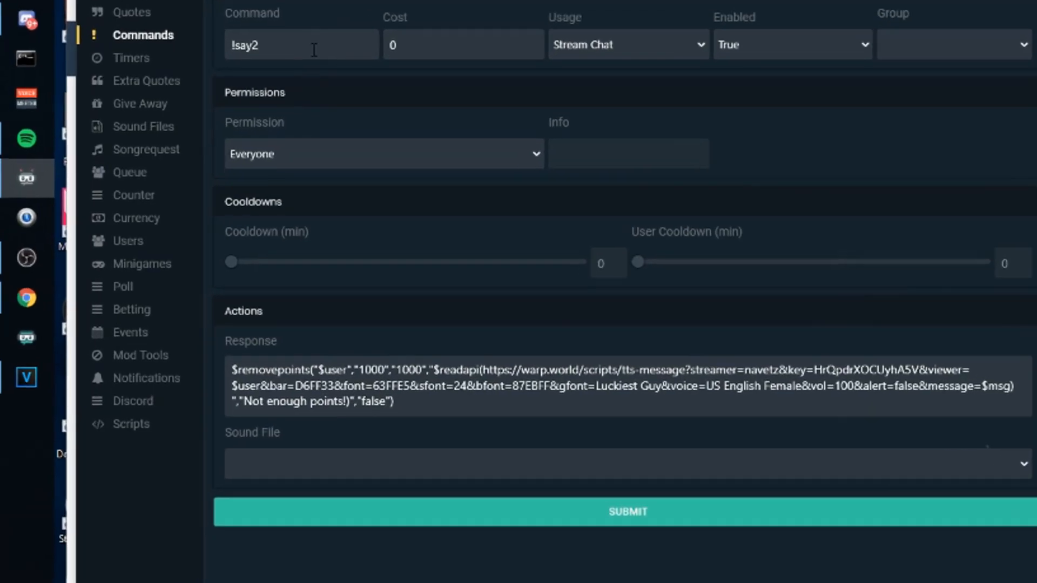
mouse_move(394, 165)
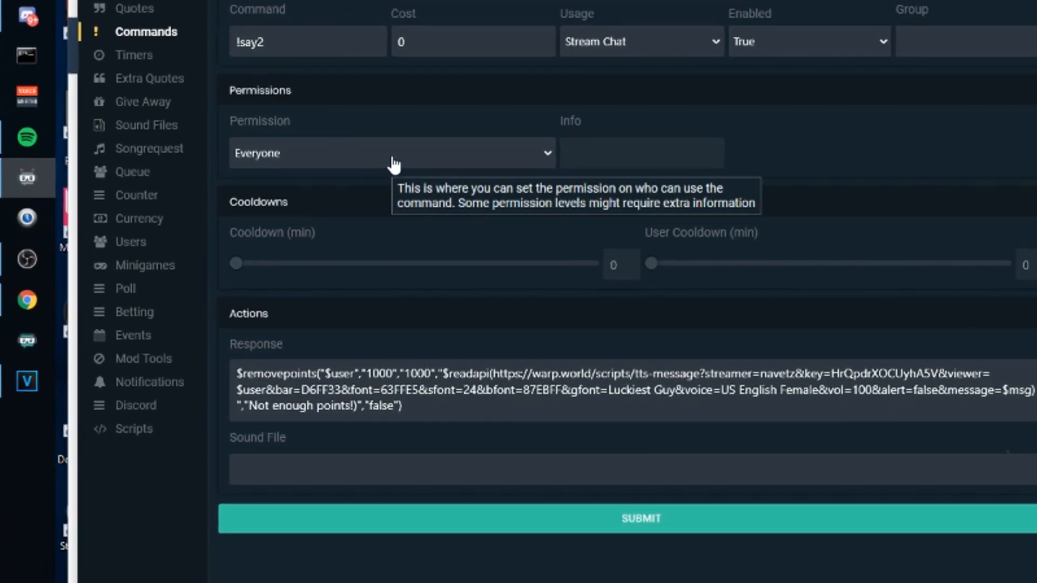
left_click(394, 162)
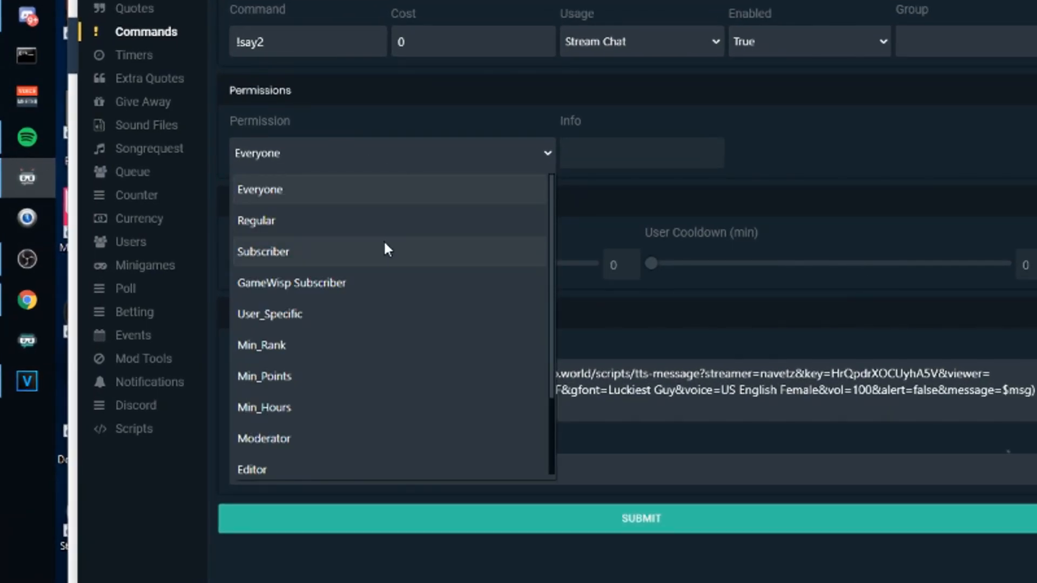
scroll(352, 462, "down", 1)
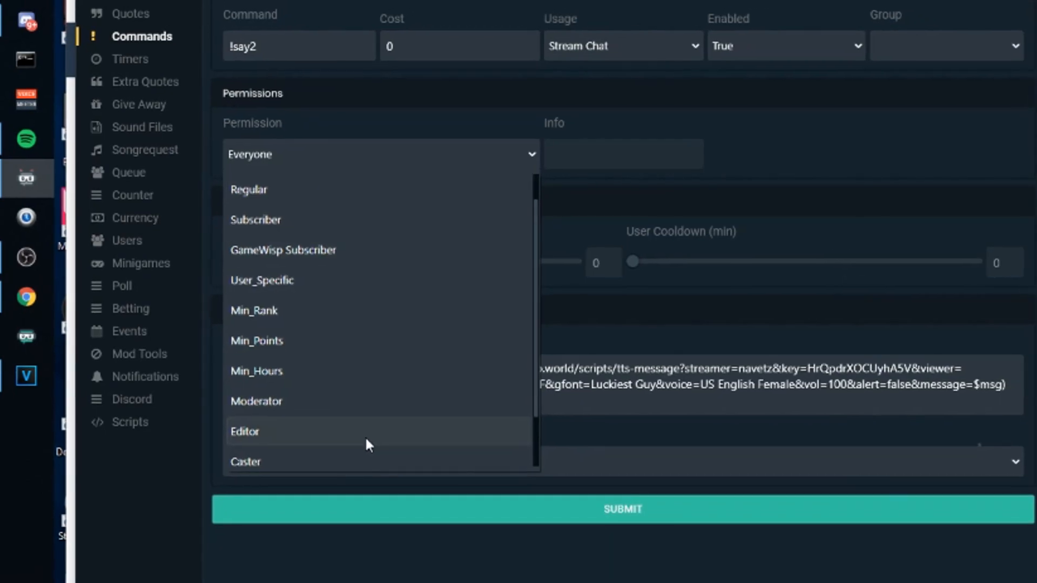
scroll(366, 440, "down", 1)
left_click(806, 162)
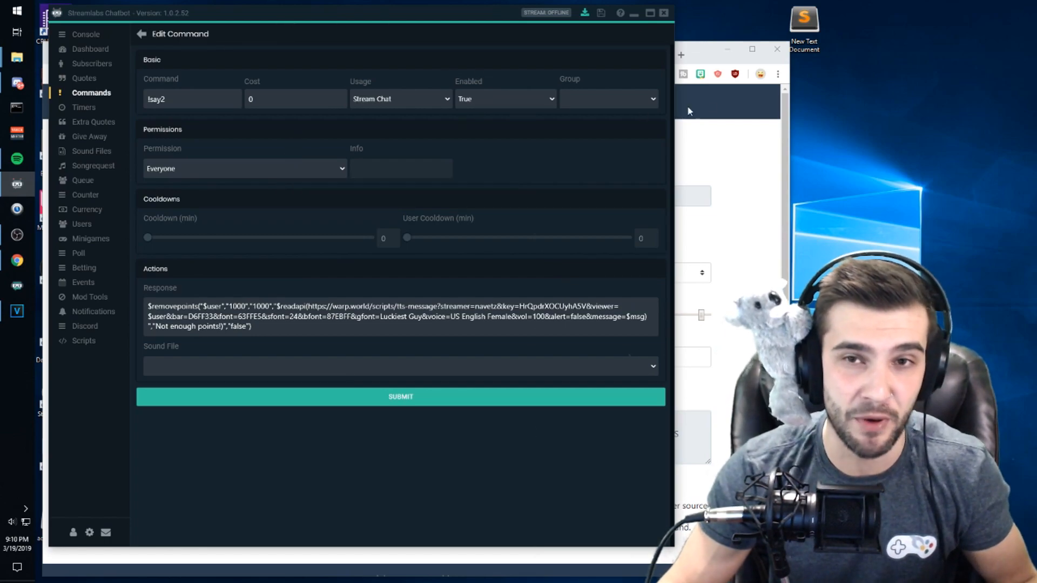
Step: Switch to the Twitch stream chat and send the message "!say2 will you please speak with me?" to test it
key("alt+Tab")
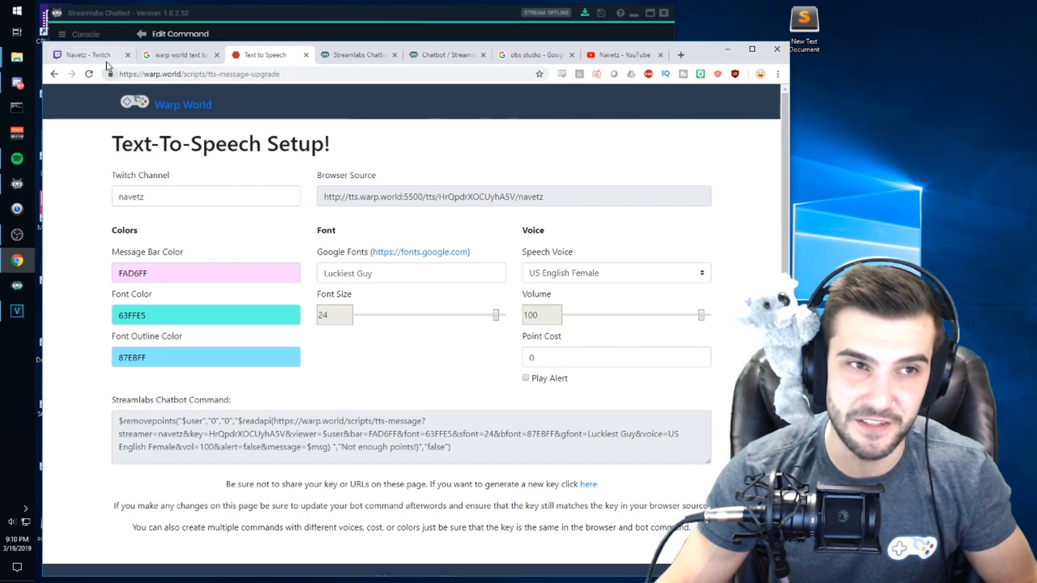
left_click(106, 60)
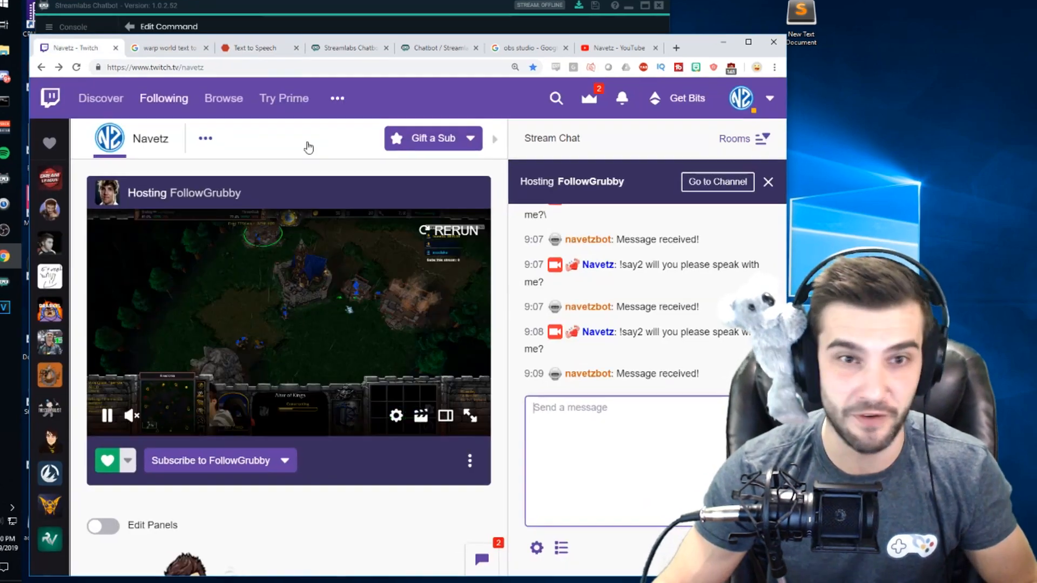
type("!say")
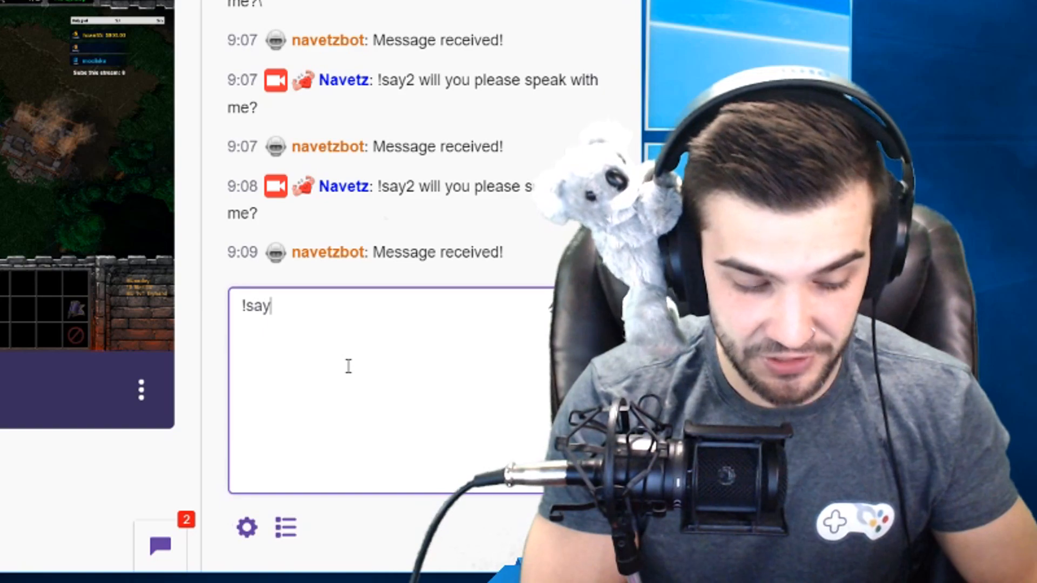
type("23")
key("BackSpace")
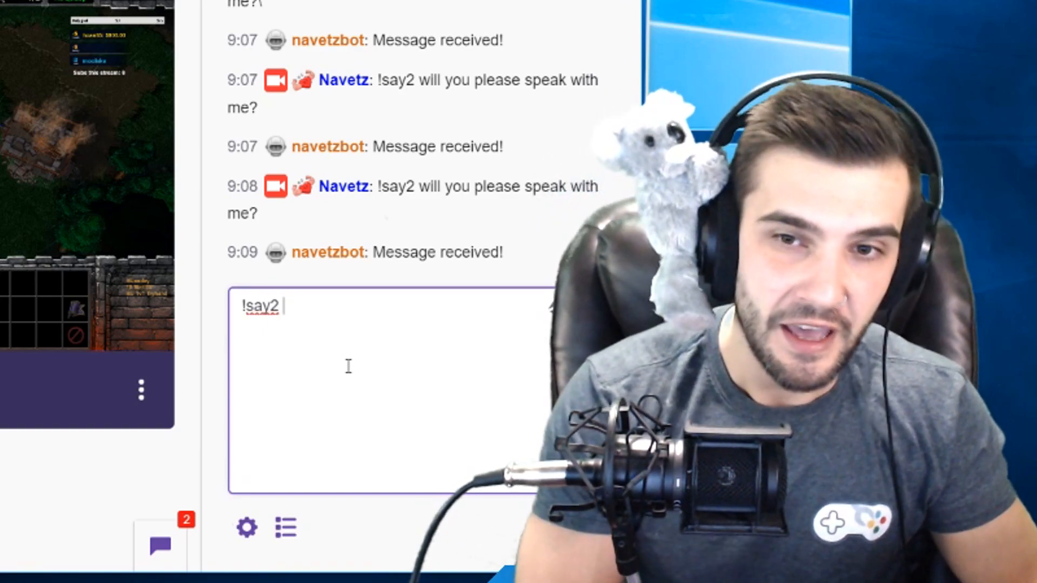
type("will you please speak wit")
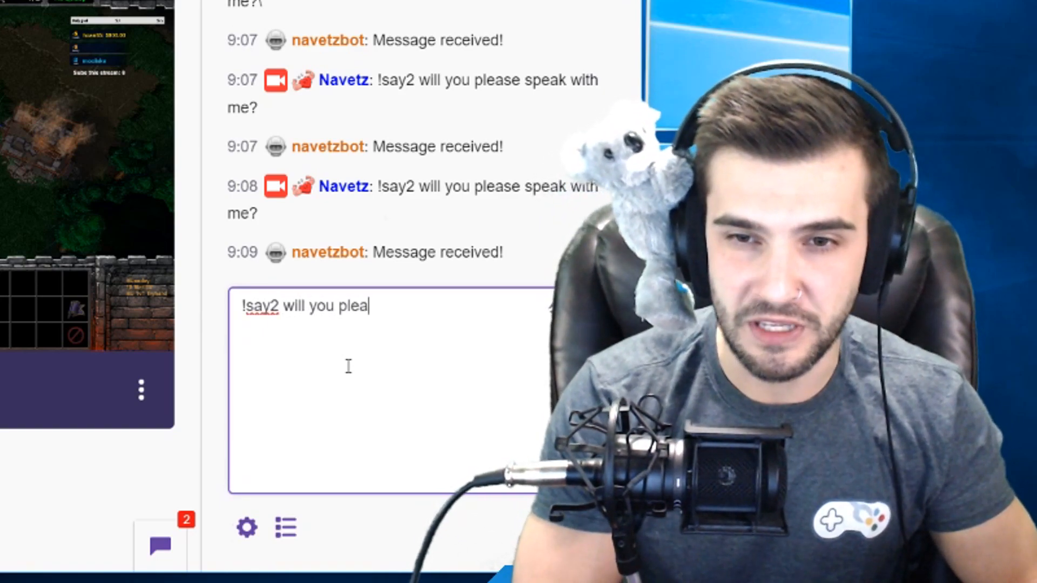
type("h me?")
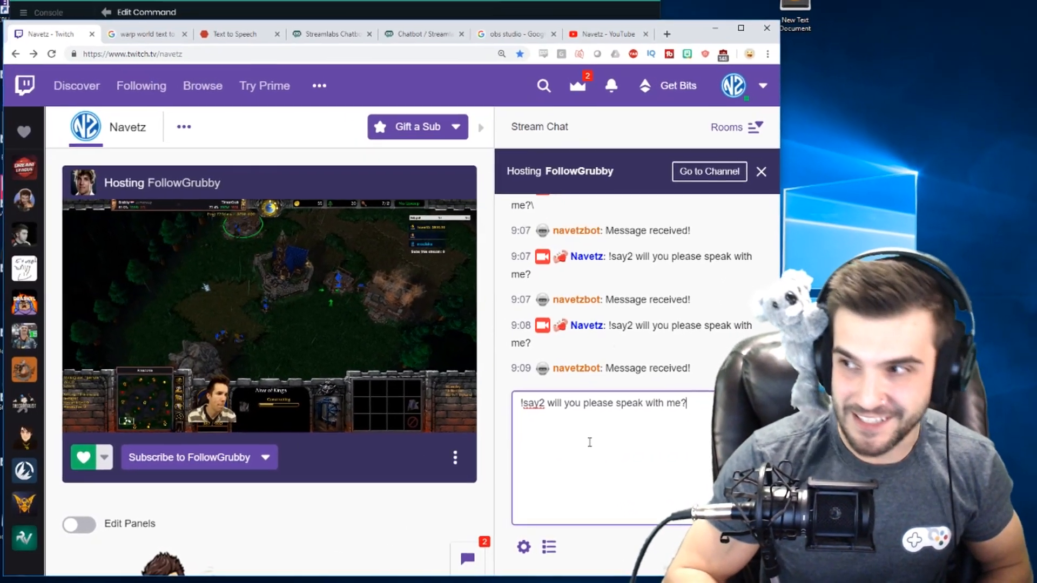
key("Return")
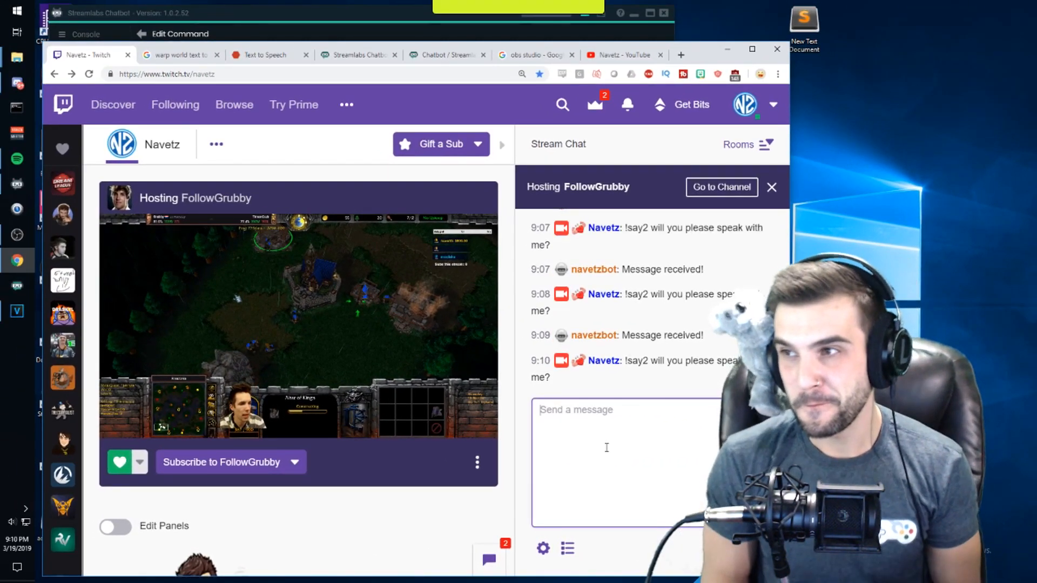